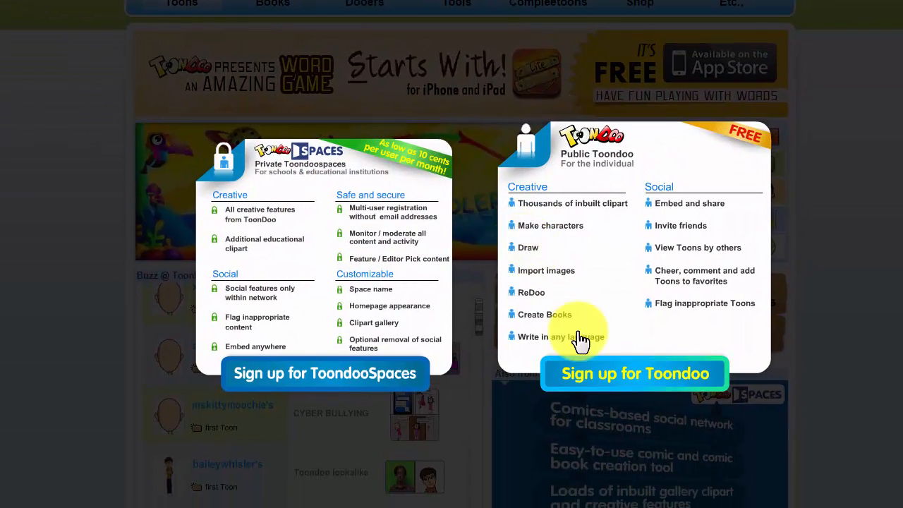
Register a free public ToonDoo account with a username, password and e-mail address
click(603, 384)
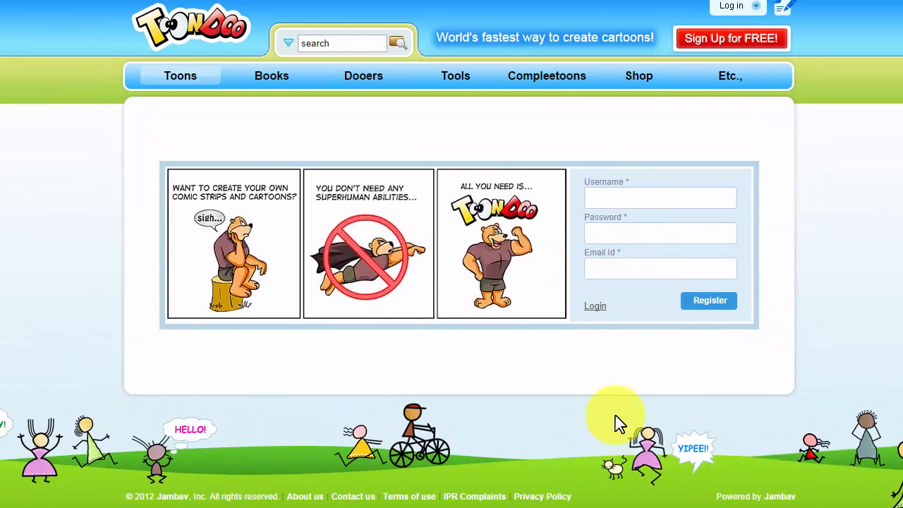
click(615, 201)
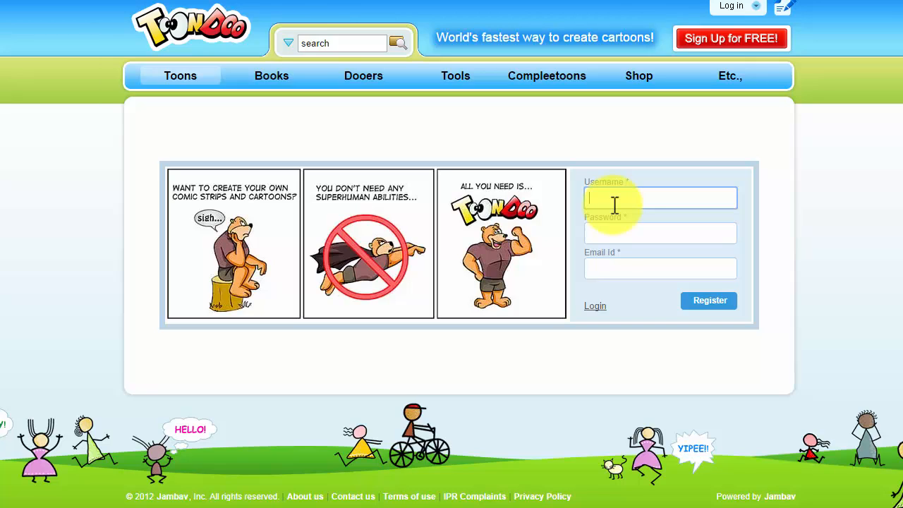
key(Tab)
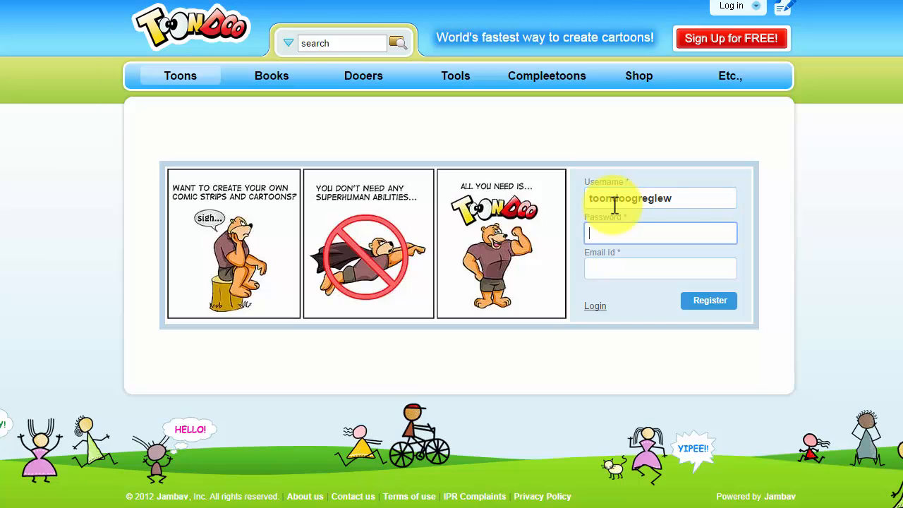
text(••••••)
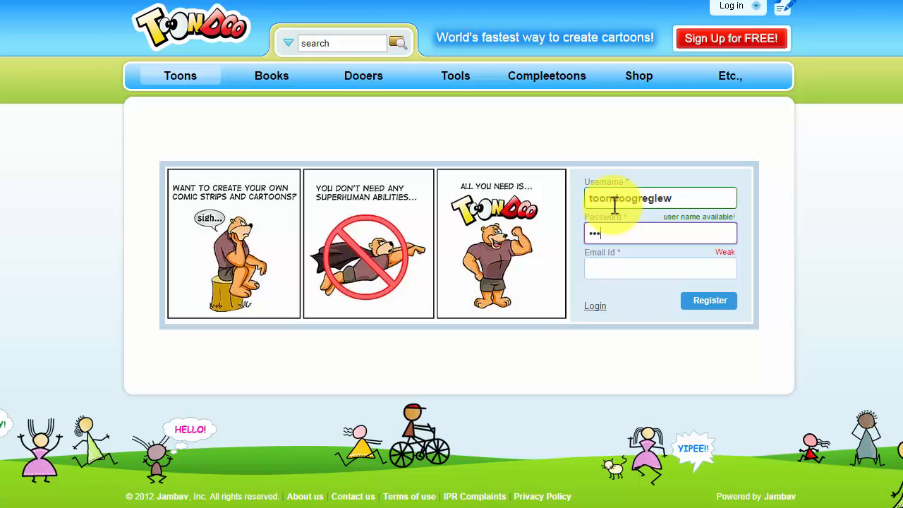
text(••)
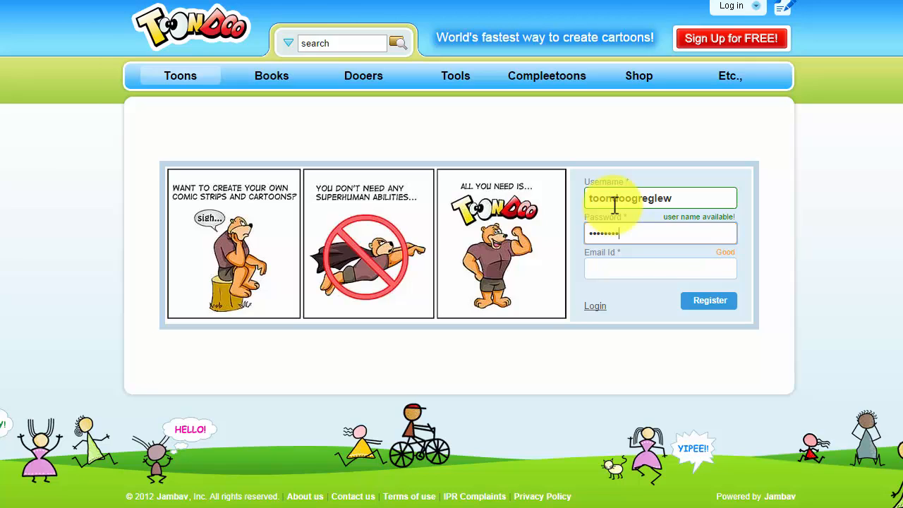
key(Tab)
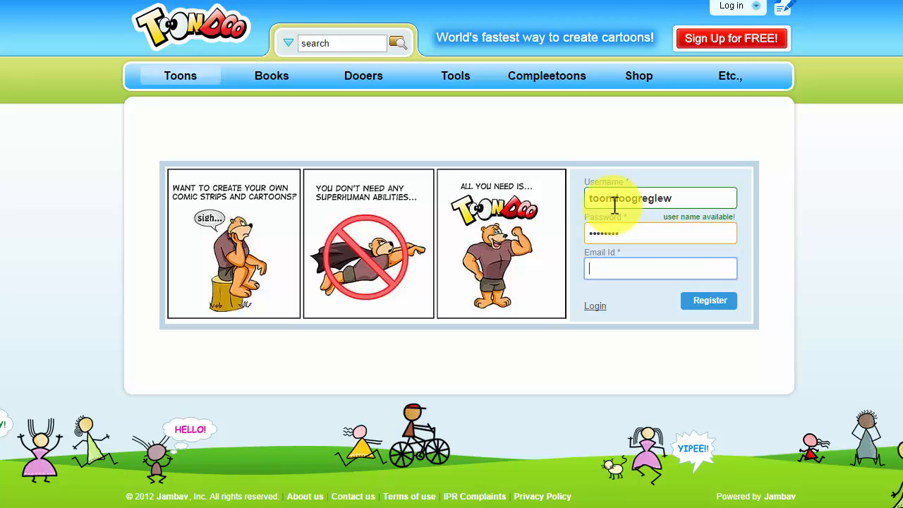
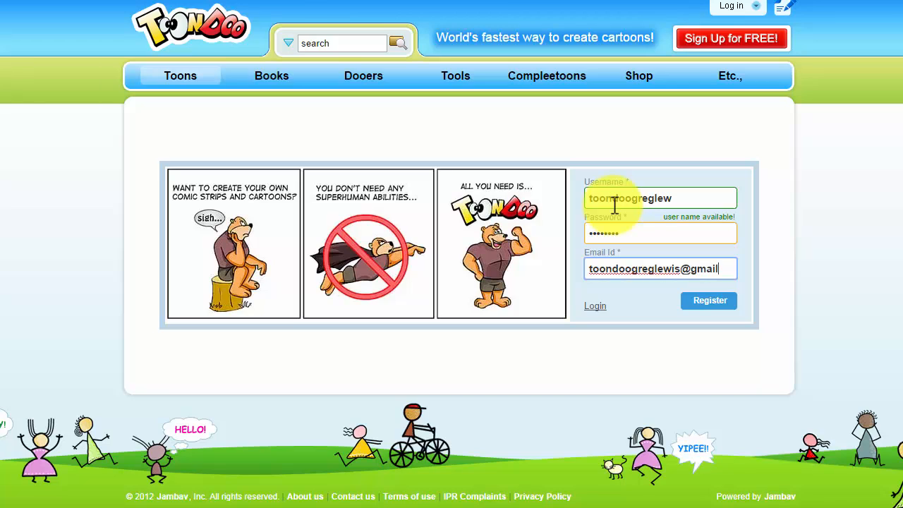
click(706, 305)
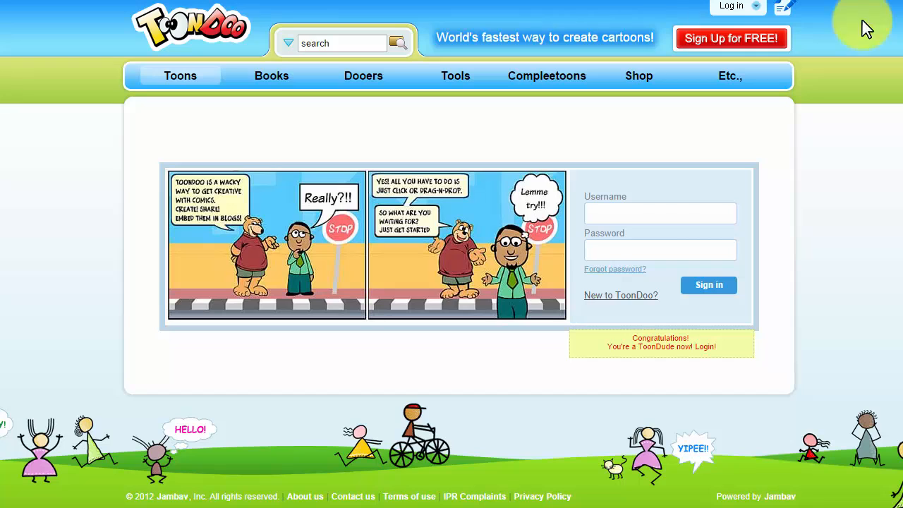
Log in and start a new toon via Toons > Create Toon, reaching the sign-in form
click(759, 8)
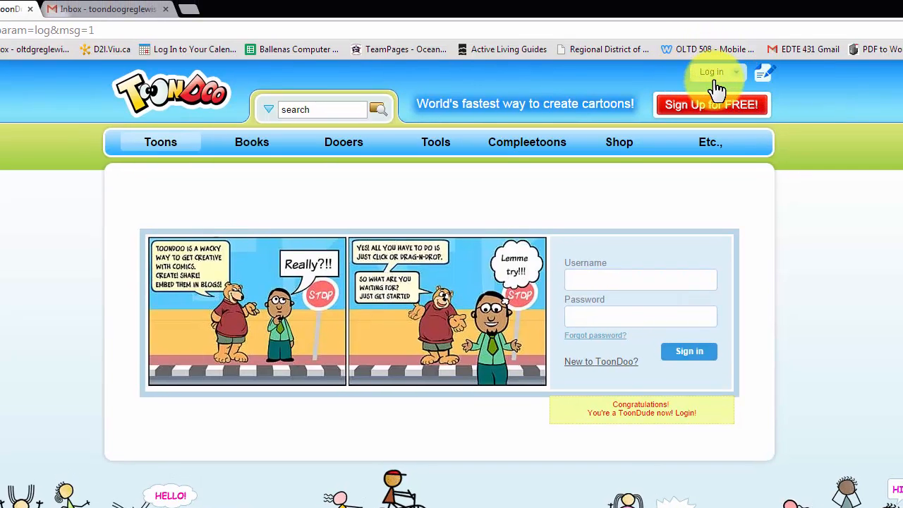
mouse_move(158, 154)
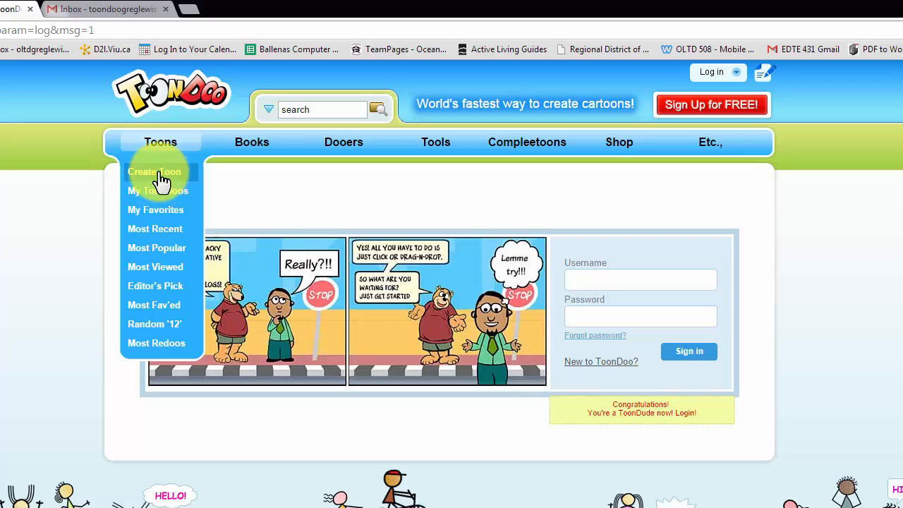
click(161, 174)
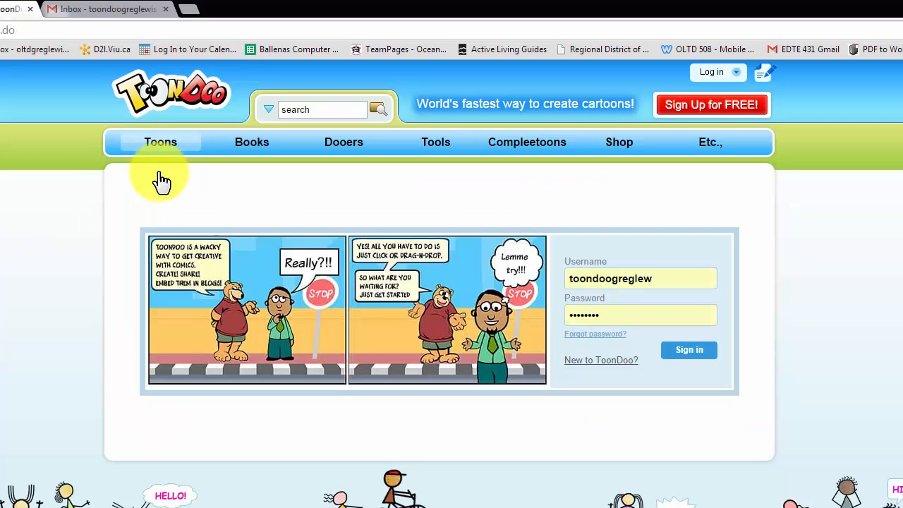
Sign in and pick the 2x2 vertical four-panel layout for the new comic
click(686, 360)
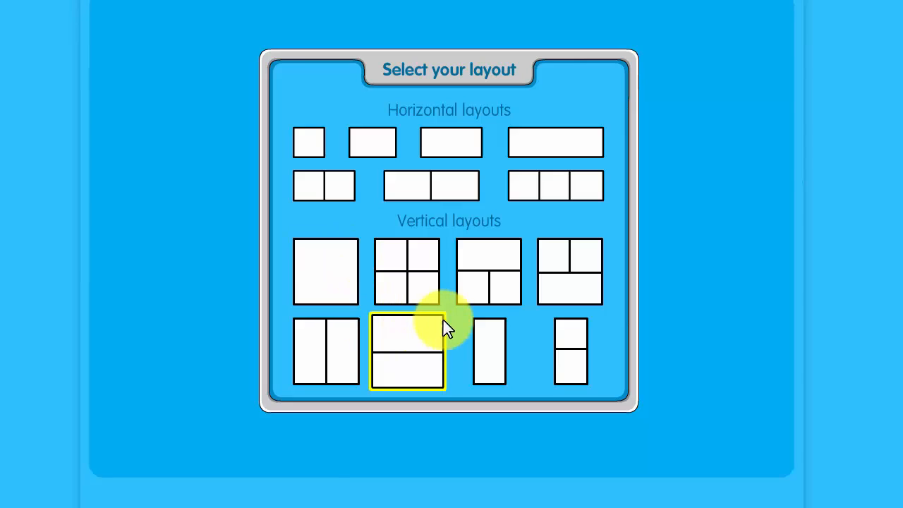
click(410, 275)
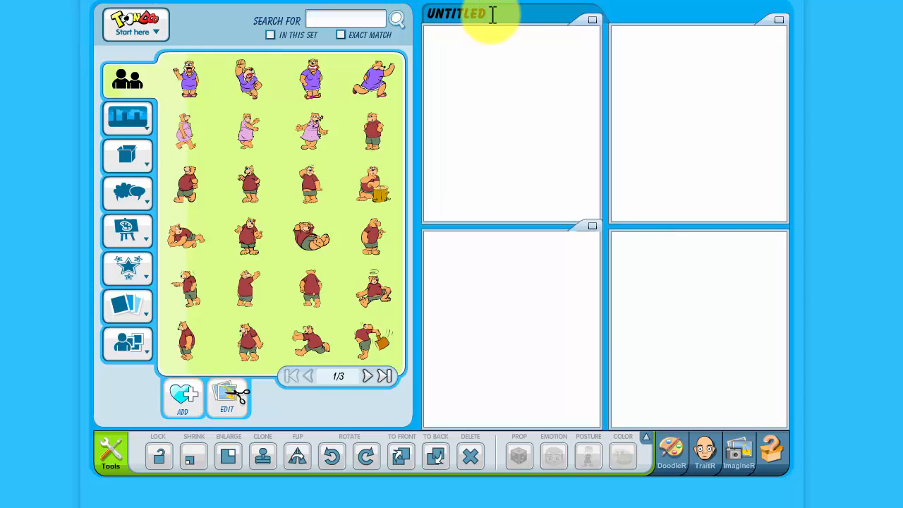
Save and publish the comic as 'ToonDoo Screencast' with Let others Redoo turned off
click(158, 43)
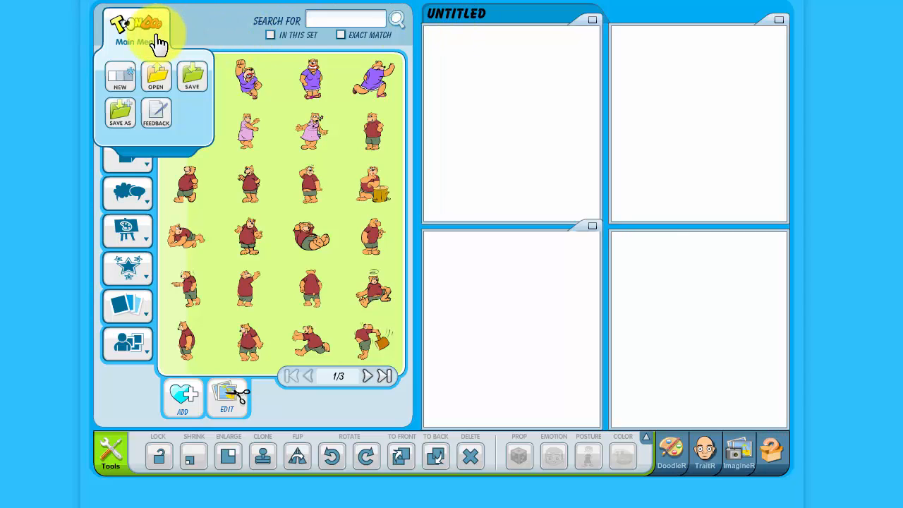
click(121, 124)
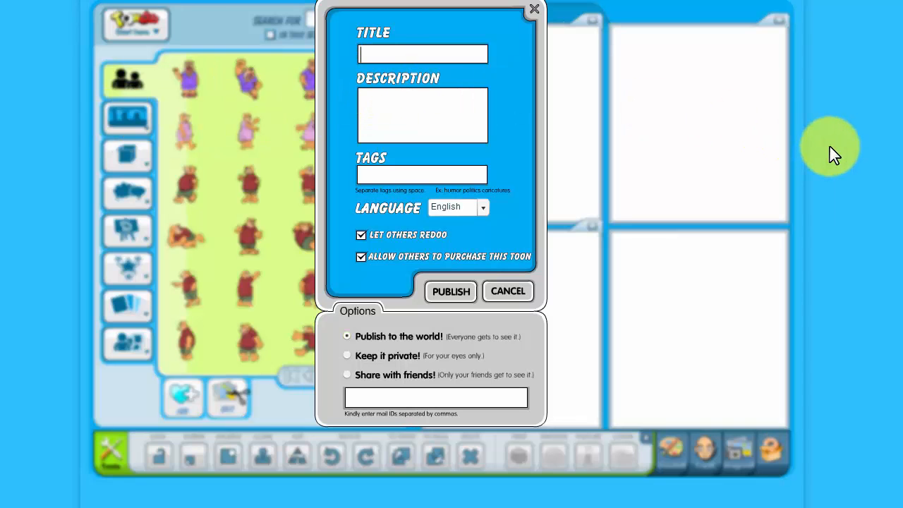
text(ToonDo)
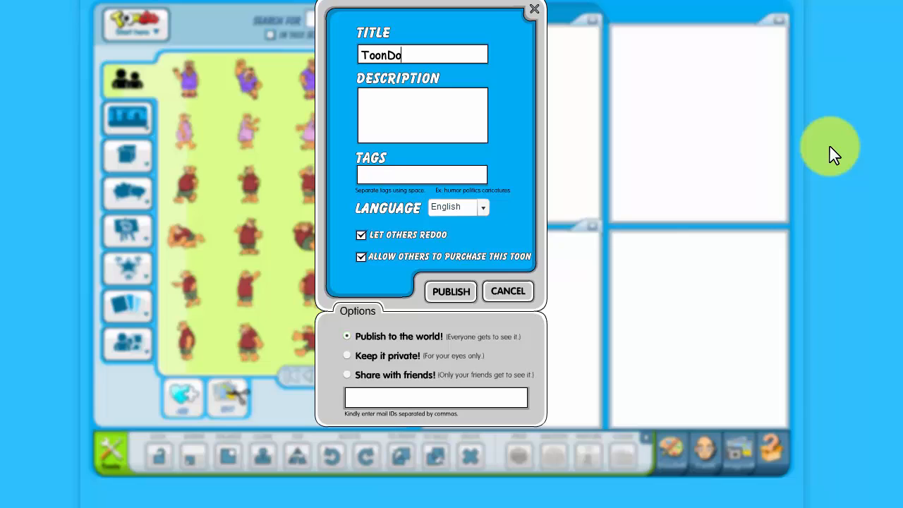
text(o Screenc)
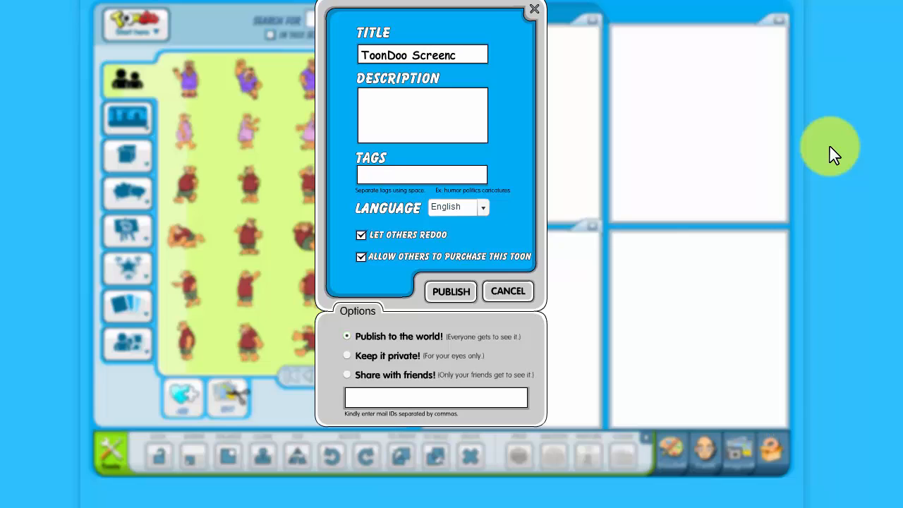
text(ast)
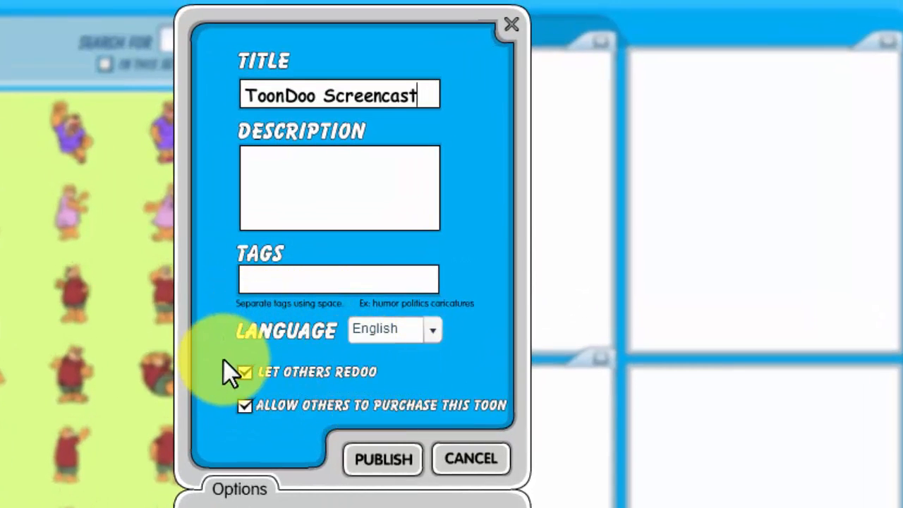
click(243, 373)
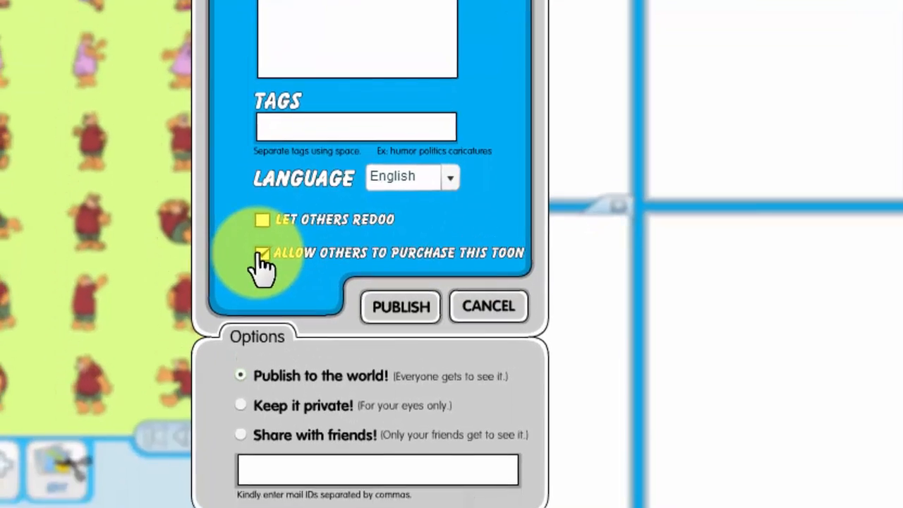
click(261, 254)
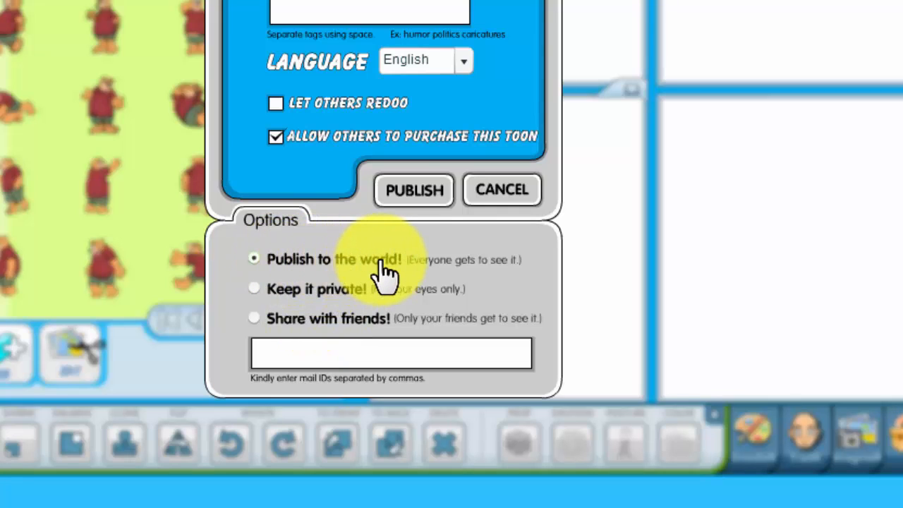
click(403, 201)
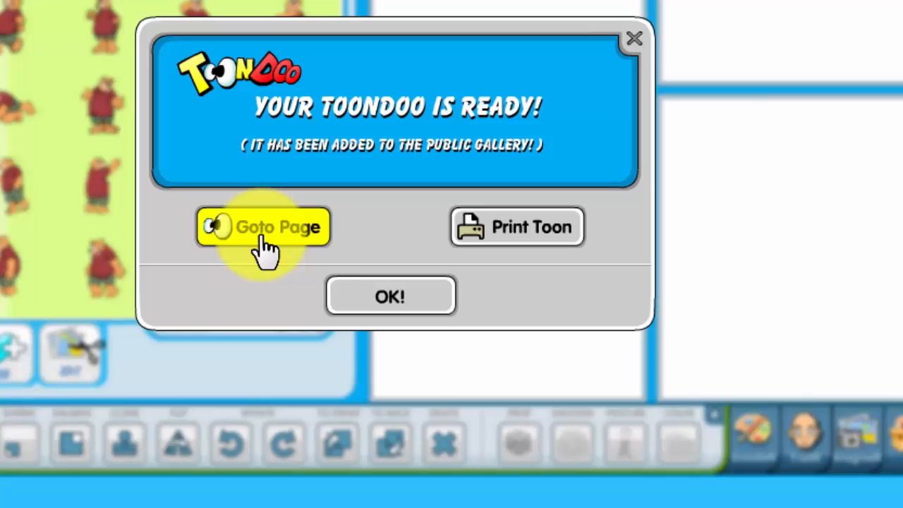
click(379, 308)
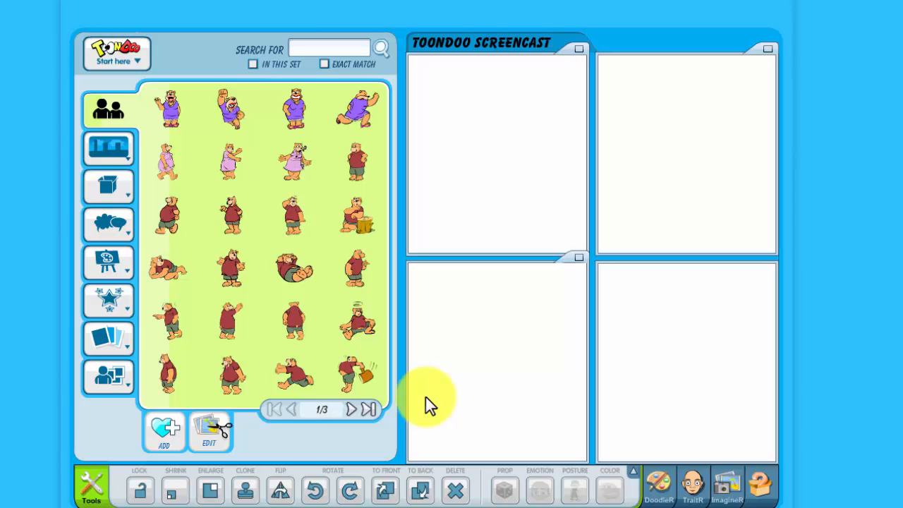
mouse_move(130, 169)
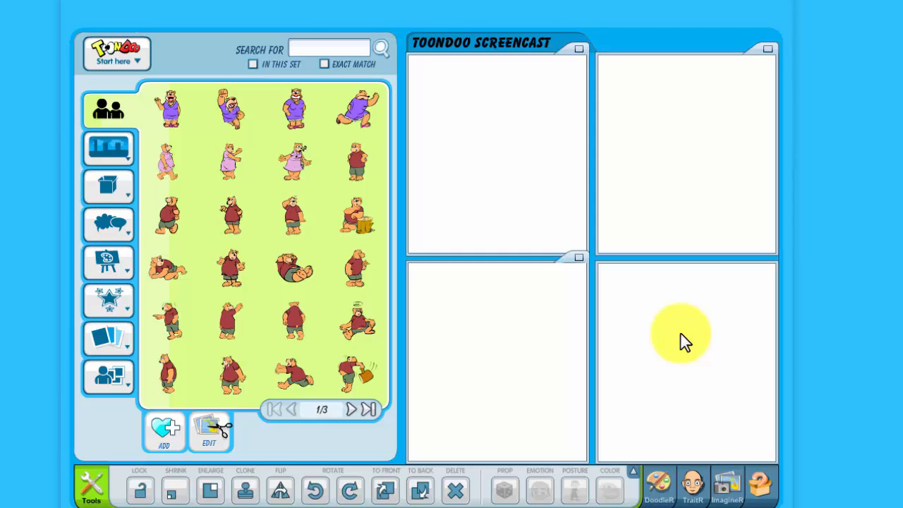
Place the yellow-desk classroom backdrop in panel 1 and the dark bottle-shelf bar in panel 2
click(104, 152)
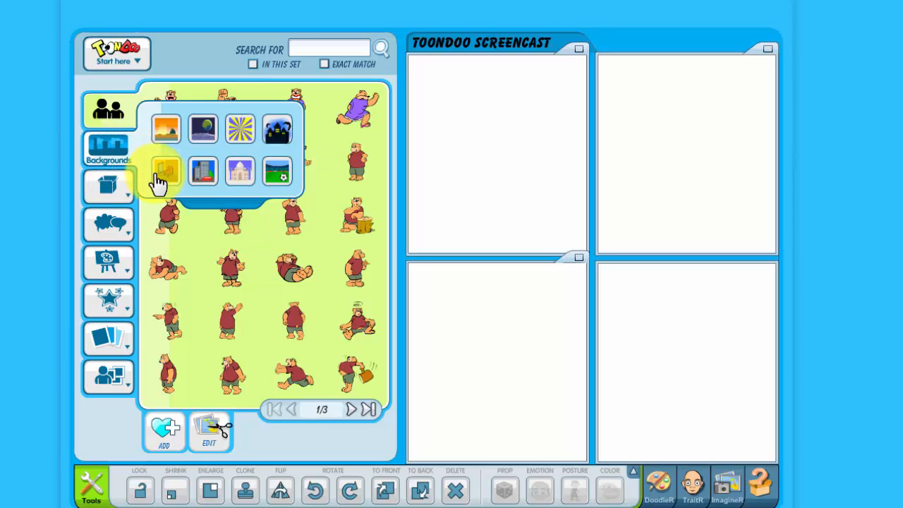
click(170, 177)
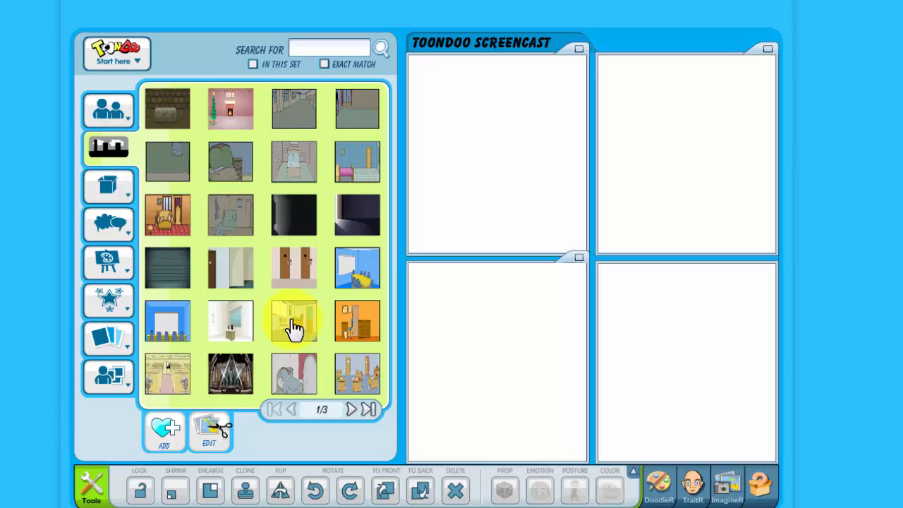
click(111, 167)
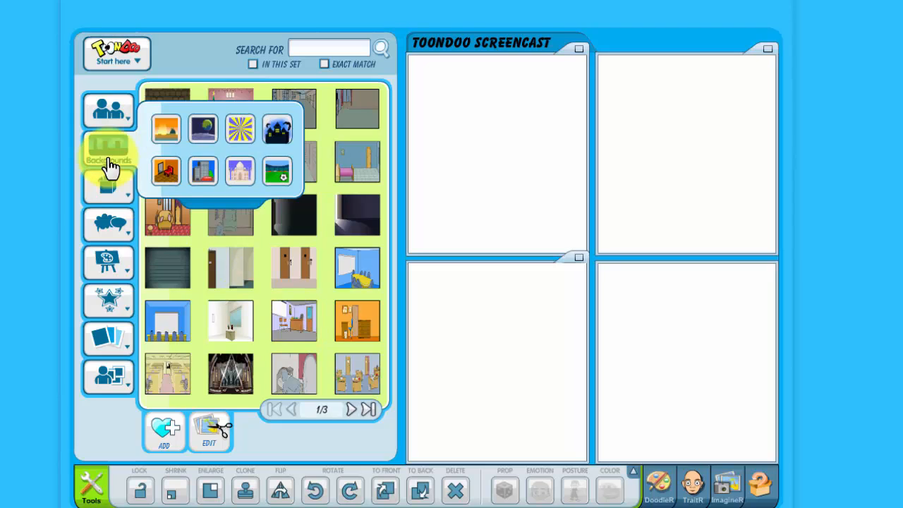
click(200, 182)
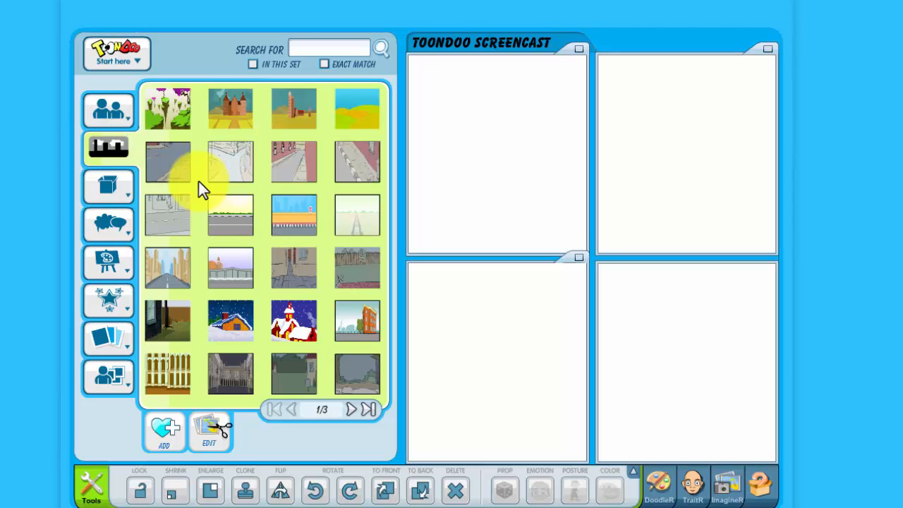
click(113, 152)
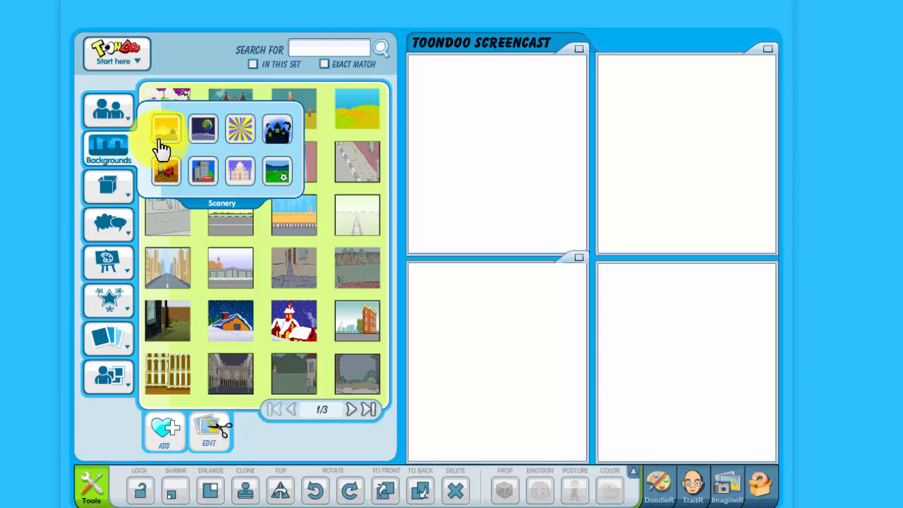
click(168, 178)
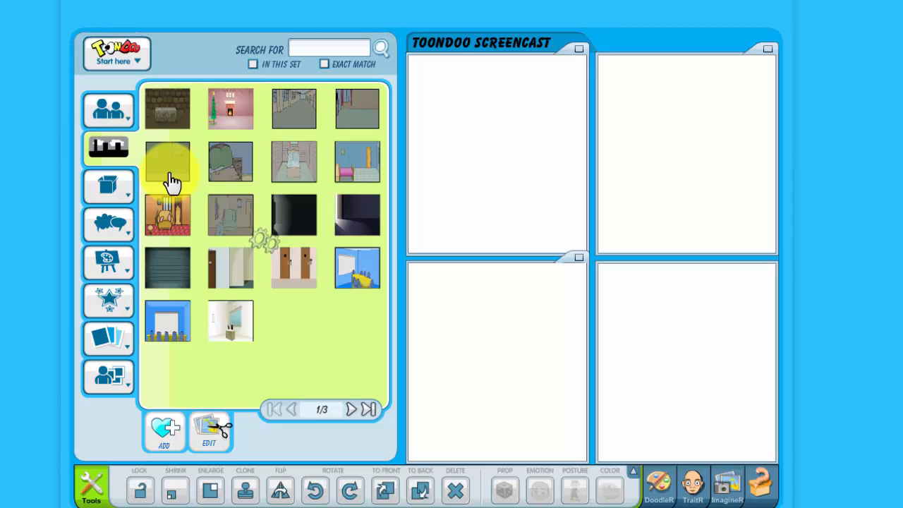
click(350, 415)
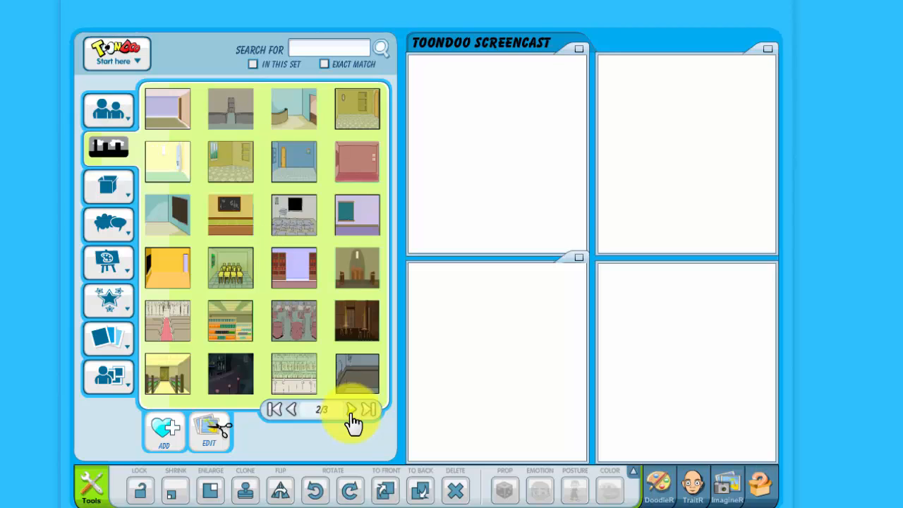
drag(225, 286, 506, 186)
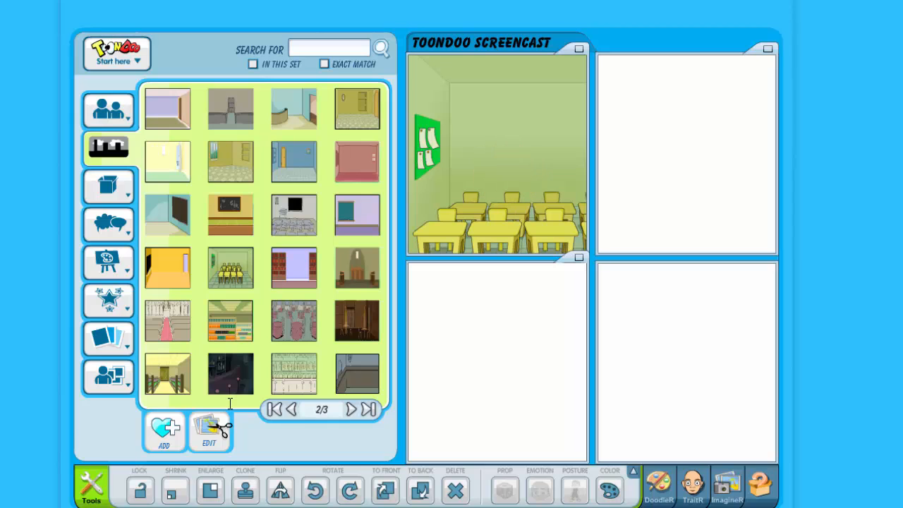
drag(232, 390, 509, 383)
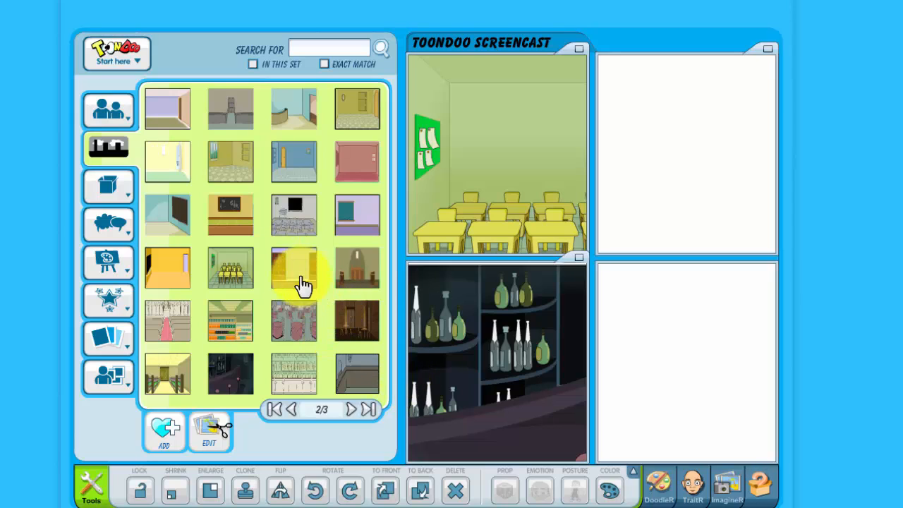
Bring up the Characters category flyout, passing over the Props and Texts buttons
mouse_move(106, 192)
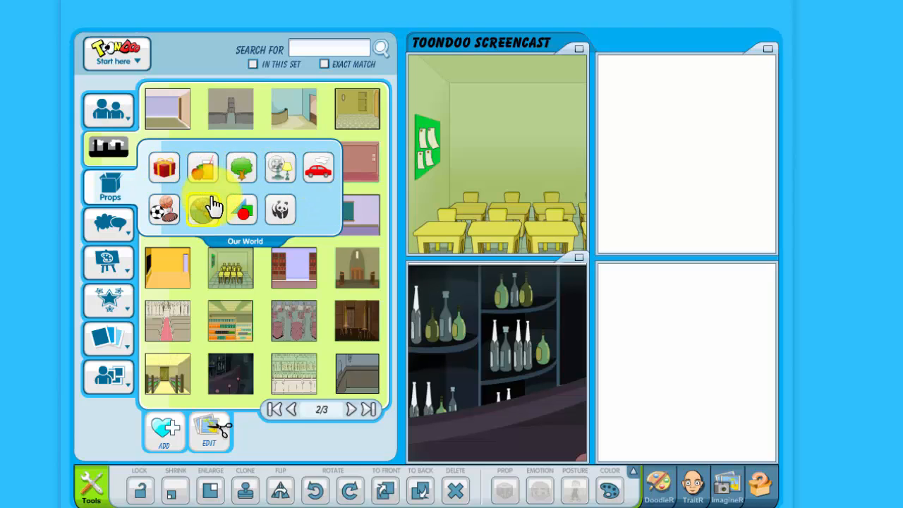
mouse_move(111, 223)
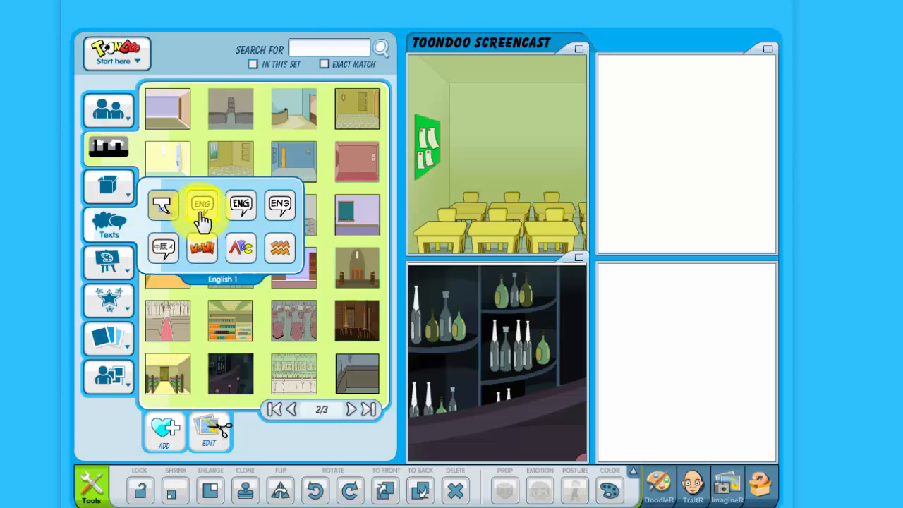
mouse_move(124, 128)
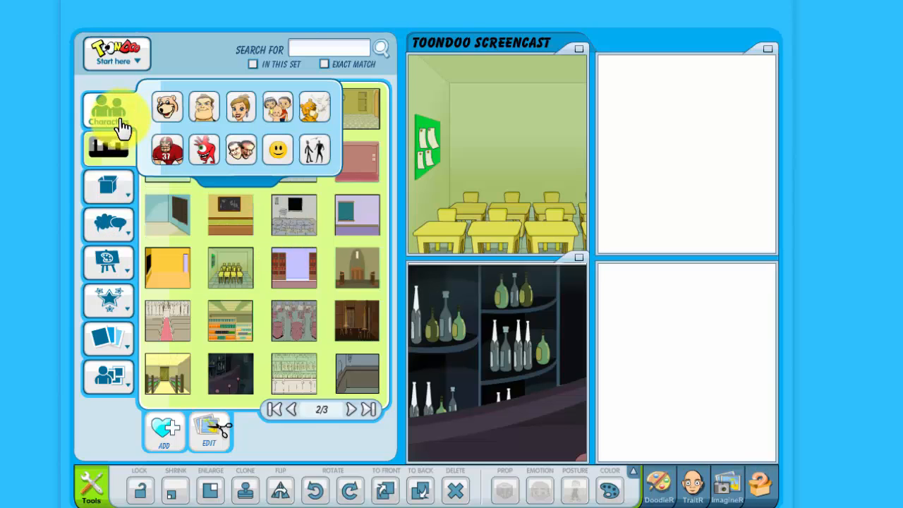
Add a woman from the Women set to the classroom, shrink her twice and move her right
click(240, 124)
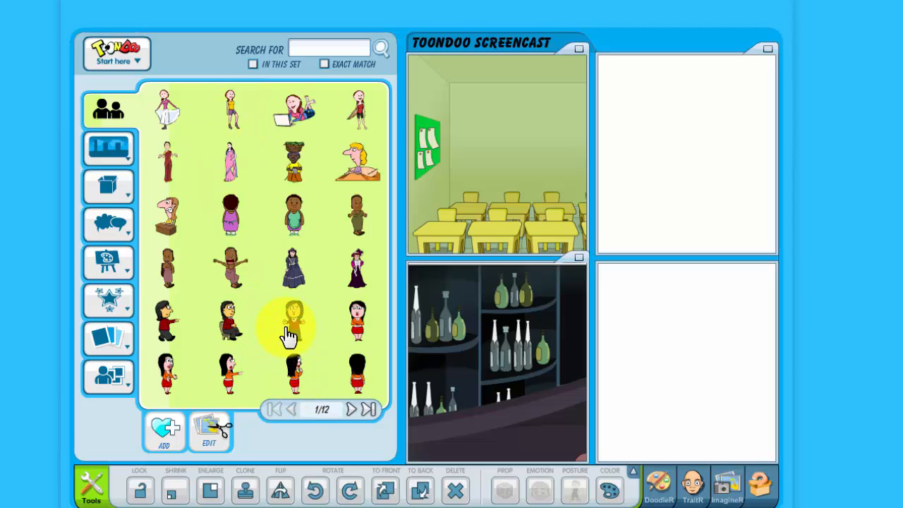
drag(294, 328, 510, 181)
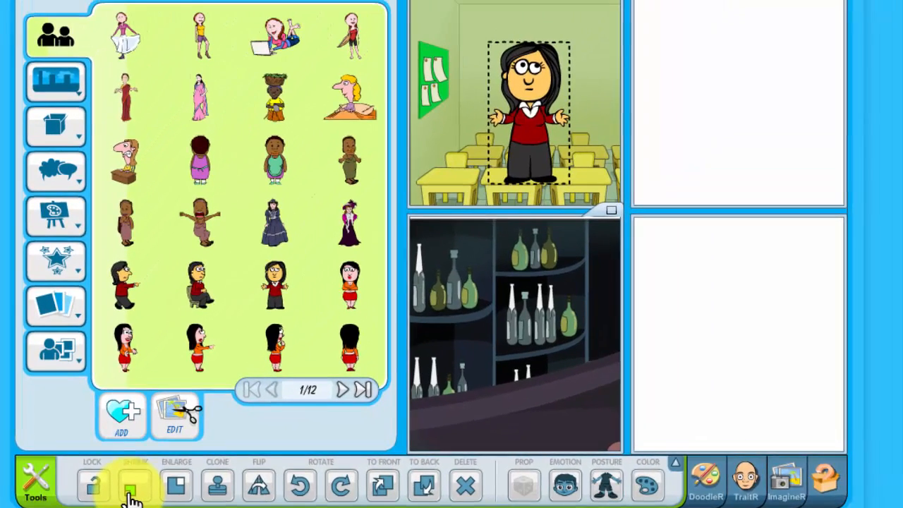
click(192, 445)
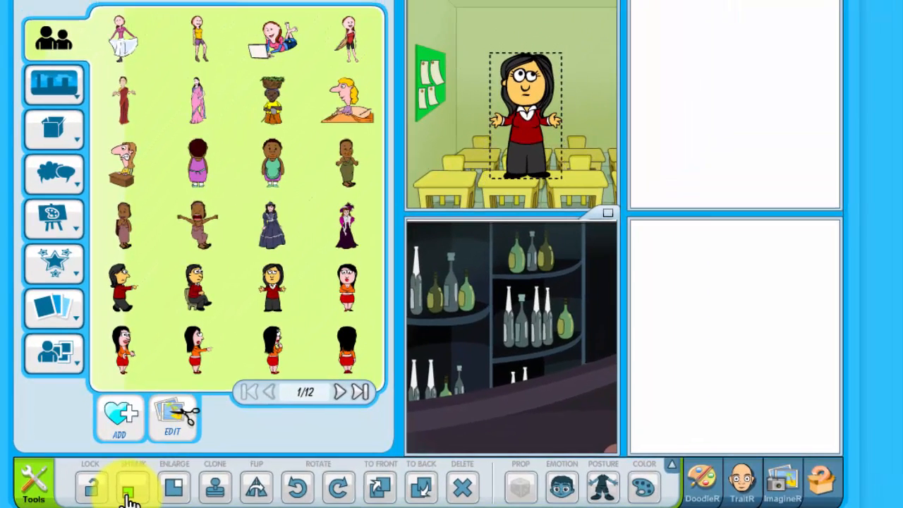
click(129, 494)
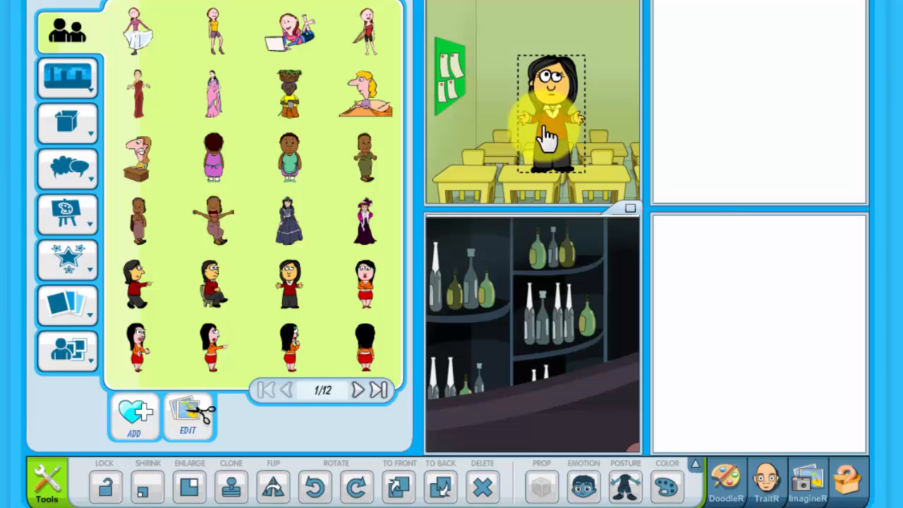
drag(547, 138, 582, 157)
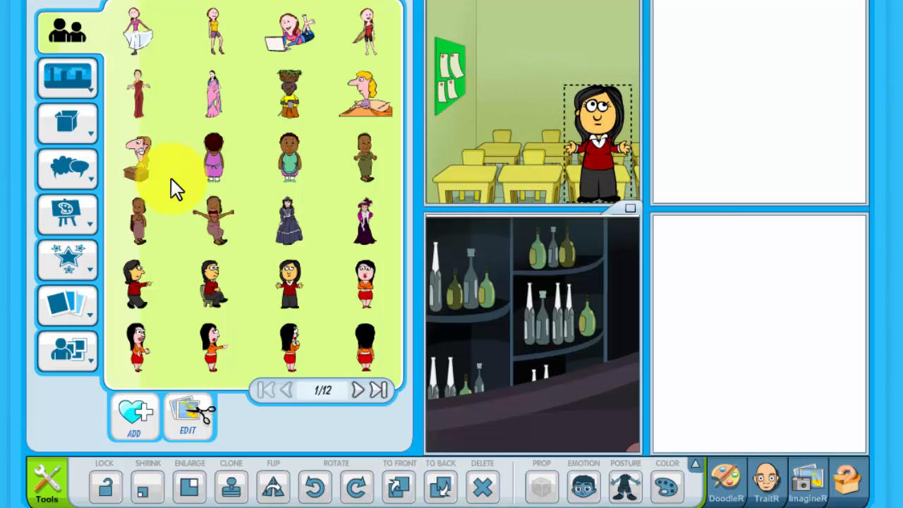
click(72, 180)
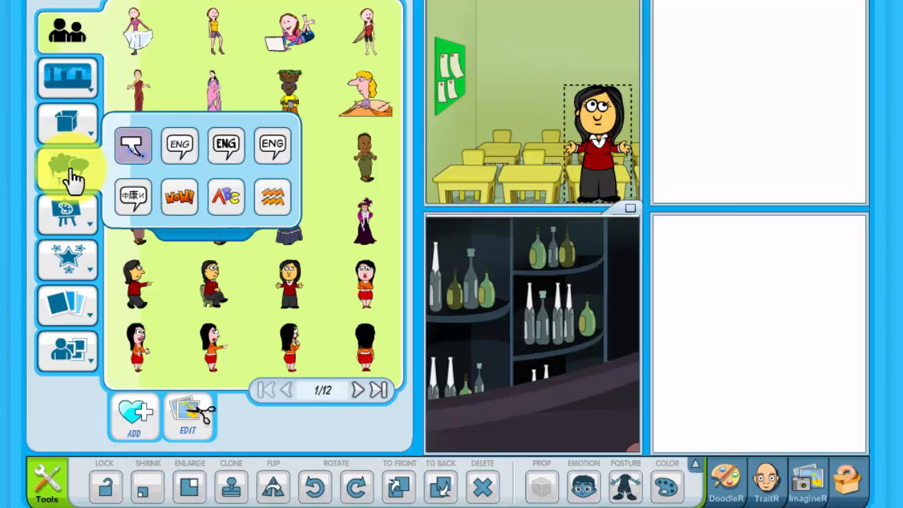
Add the first English 1 speech bubble to the classroom, shrink it four times, tail toward the teacher
click(177, 158)
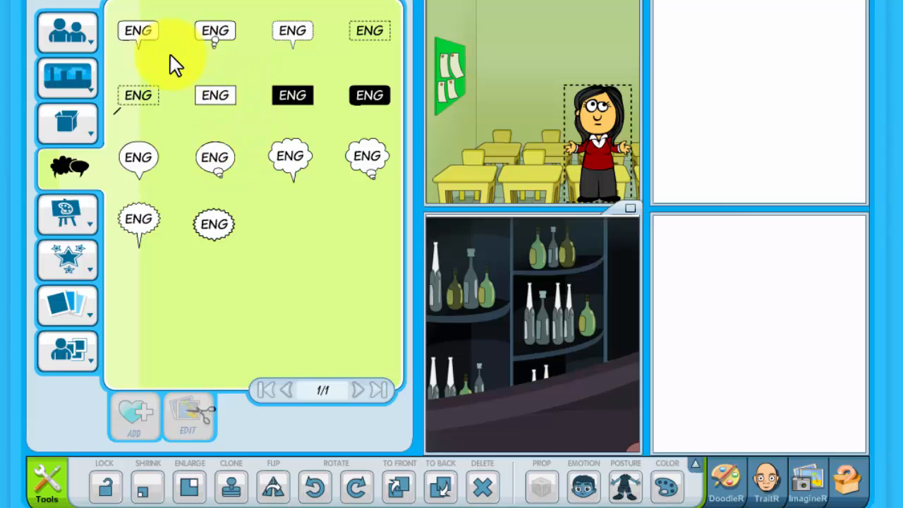
drag(140, 35, 501, 7)
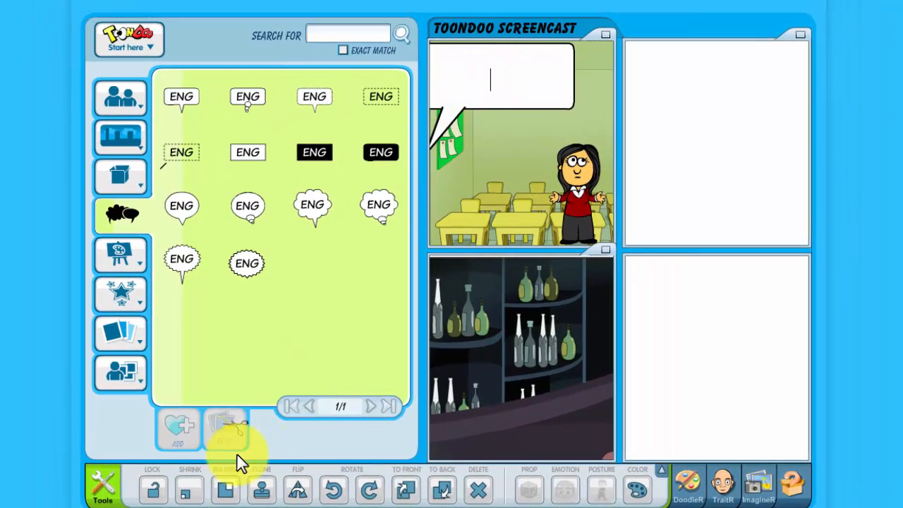
click(187, 493)
click(189, 498)
click(189, 494)
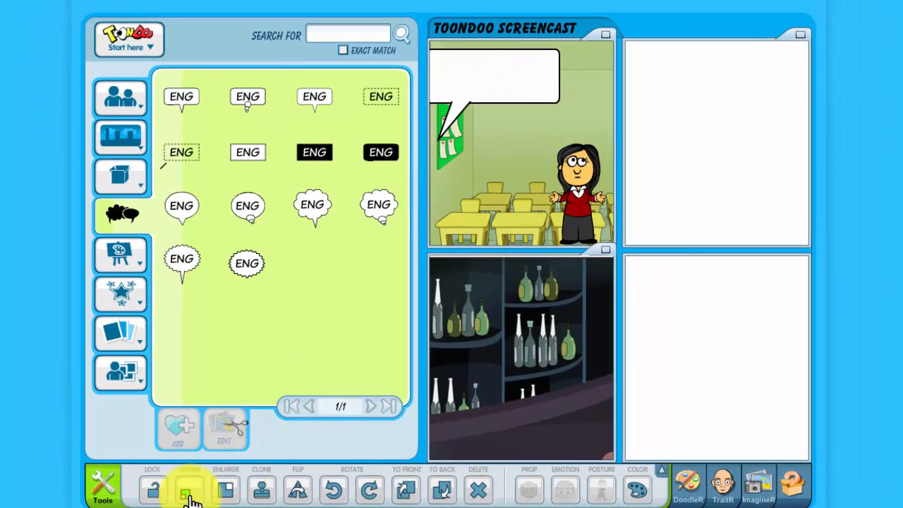
click(188, 494)
drag(445, 132, 553, 153)
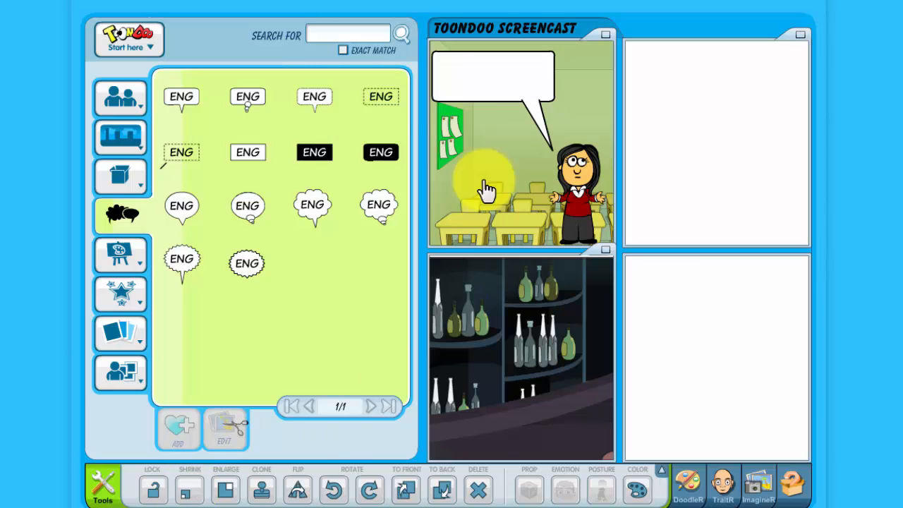
Write 'Today is my first class' in the bubble, shrink it and nudge it down toward the teacher
click(477, 79)
text(Today is )
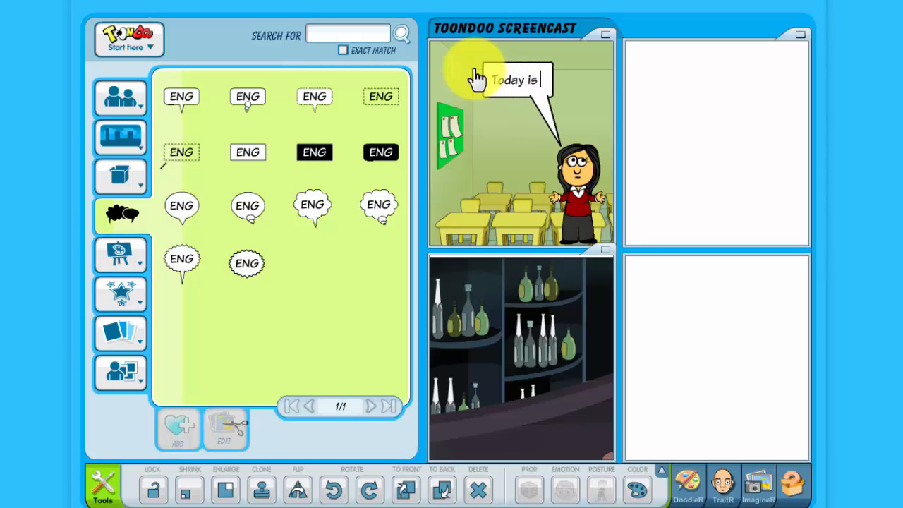
text(my first clas)
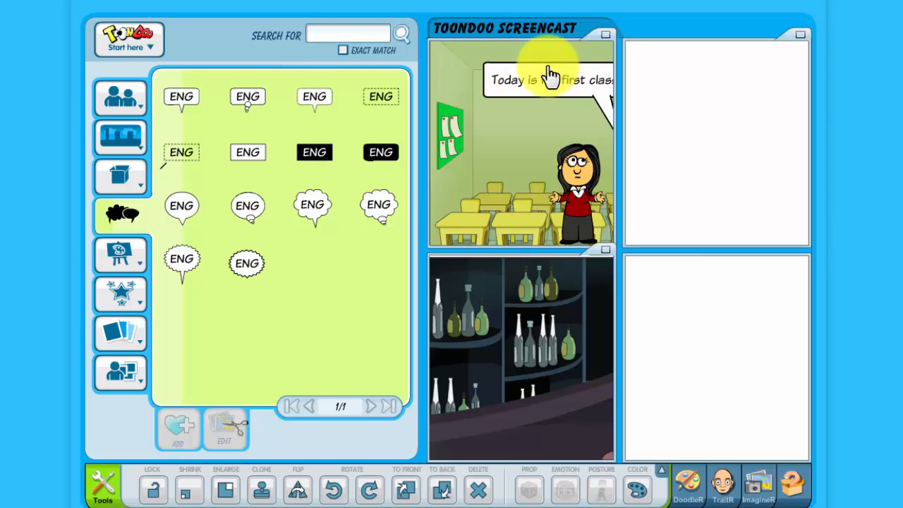
text(s)
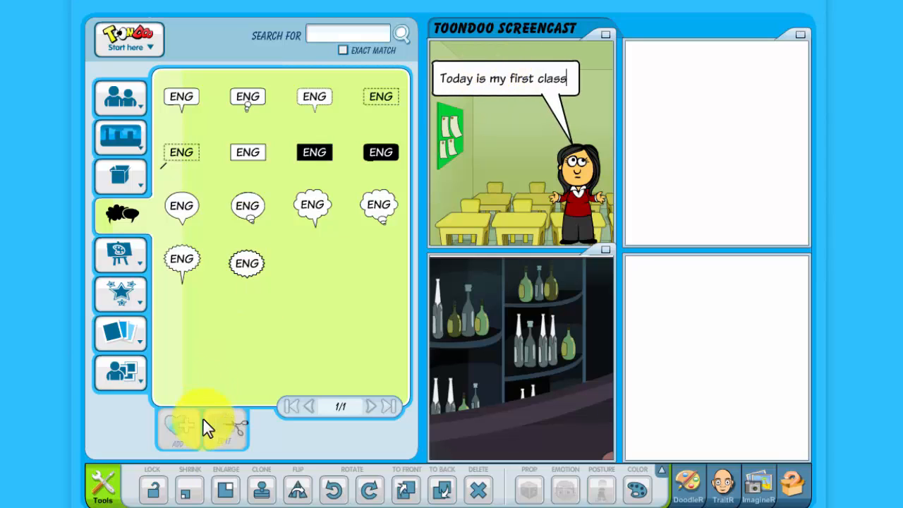
click(187, 494)
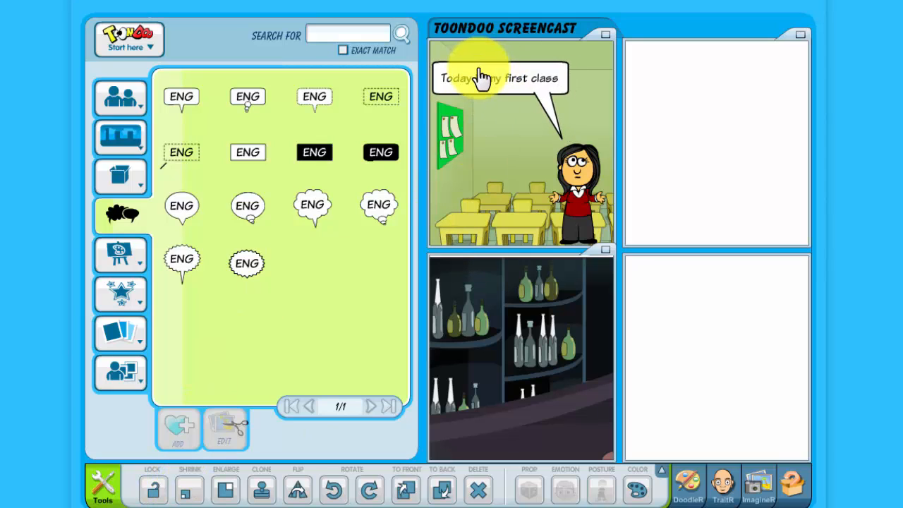
drag(478, 78, 480, 83)
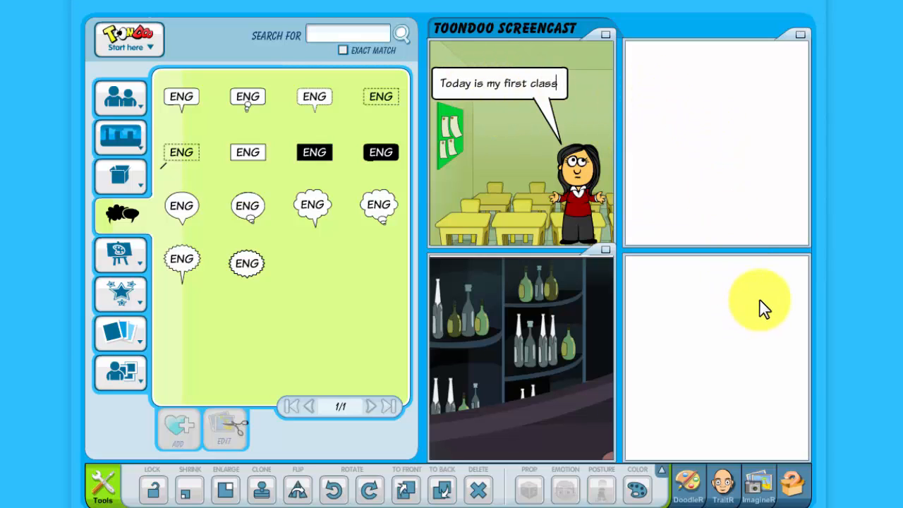
Add a woman from the Women set to the bar panel, shrink her three times and move her lower right
mouse_move(131, 155)
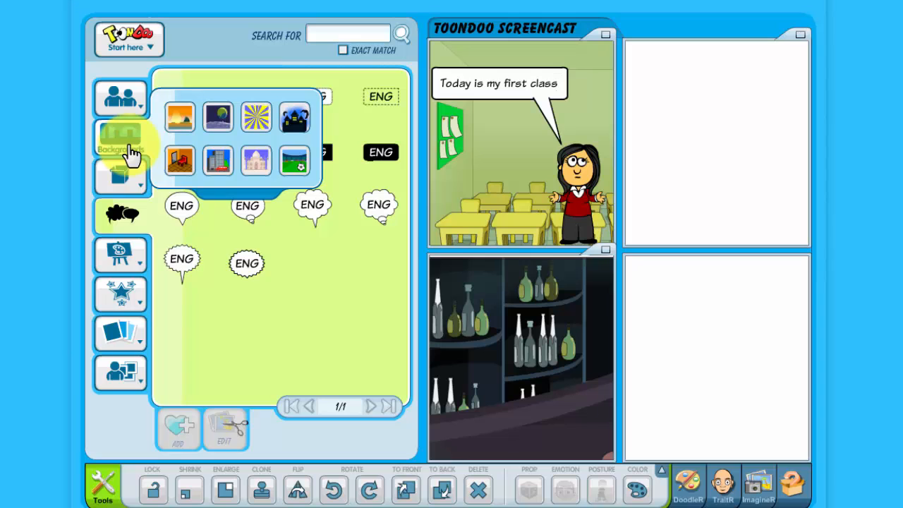
mouse_move(115, 113)
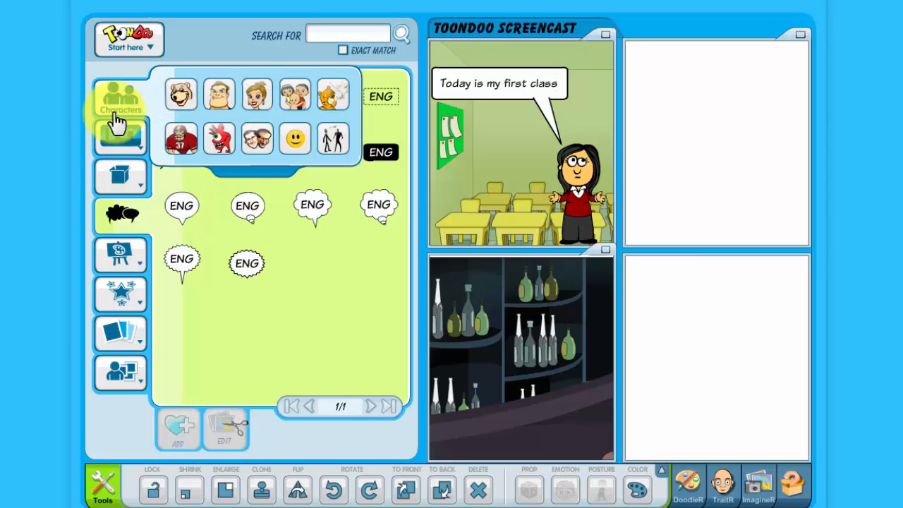
click(256, 104)
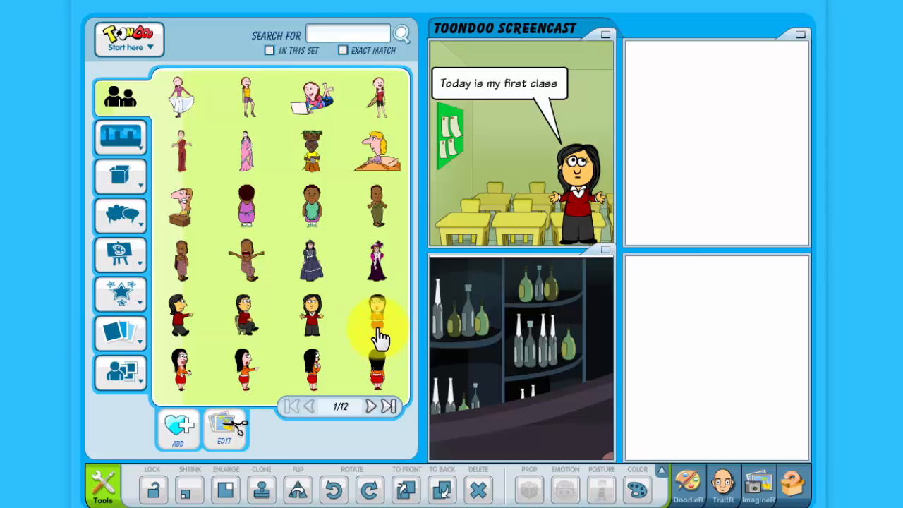
drag(378, 321, 548, 393)
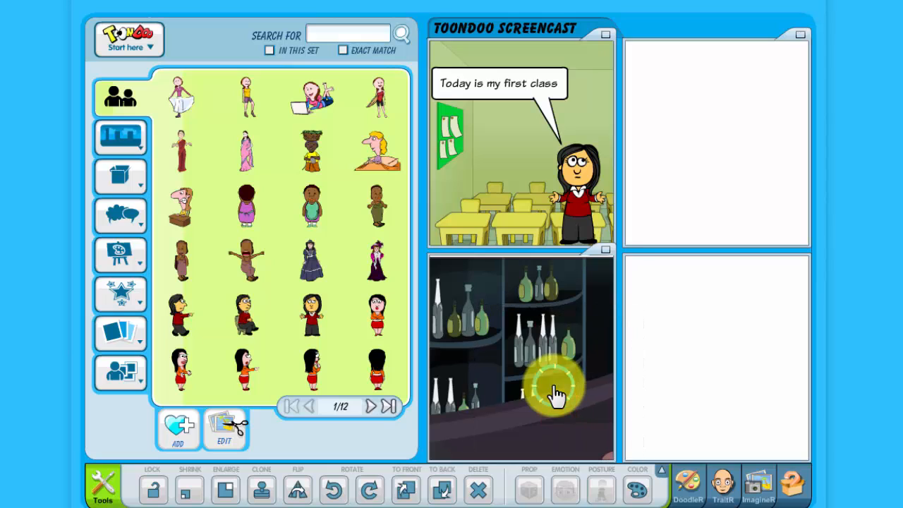
click(188, 491)
click(189, 494)
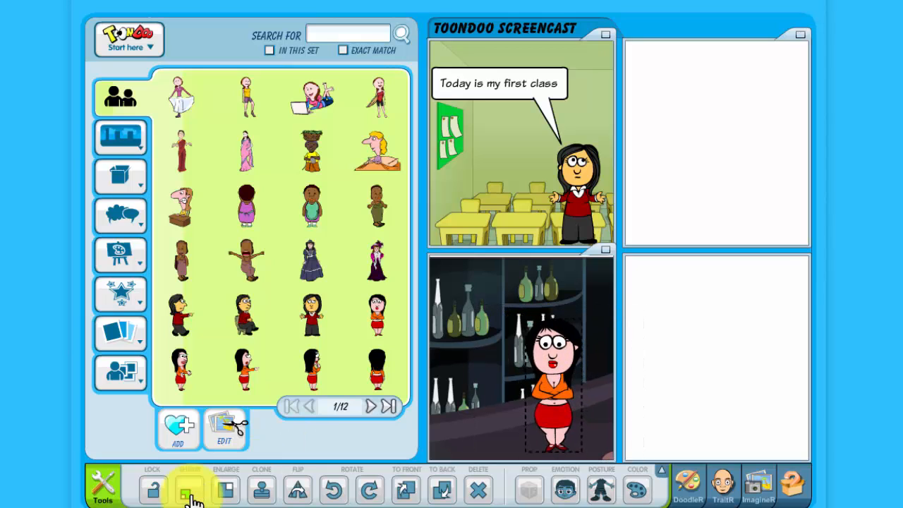
click(190, 497)
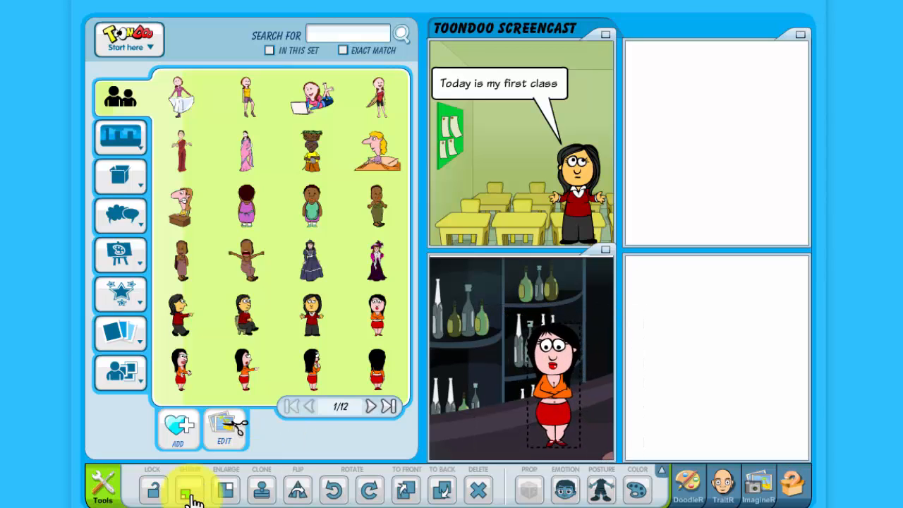
drag(541, 363, 579, 377)
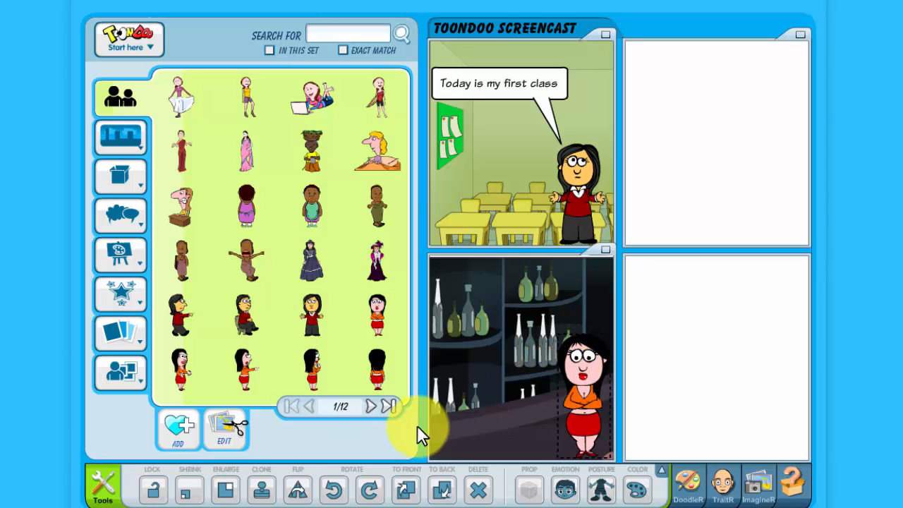
Page the Women characters to 3/12 and drag the black-suited posing woman into the bar panel
click(370, 407)
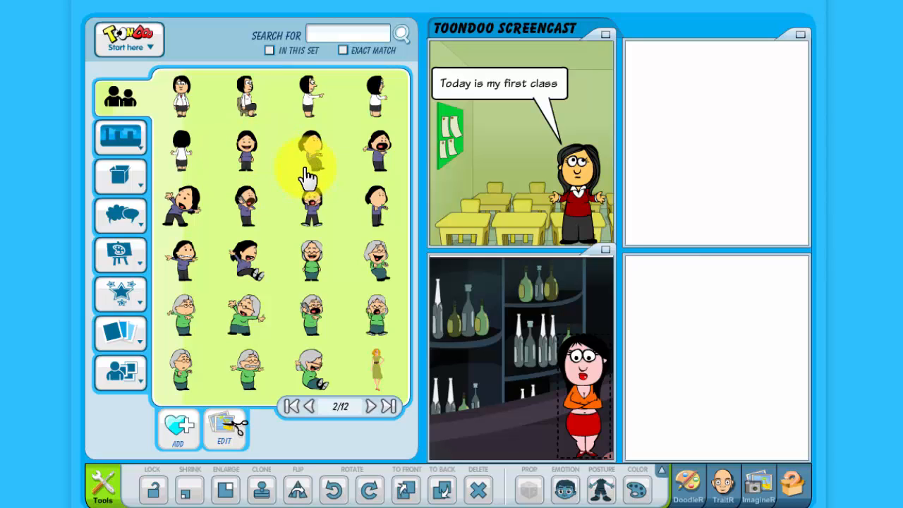
click(371, 407)
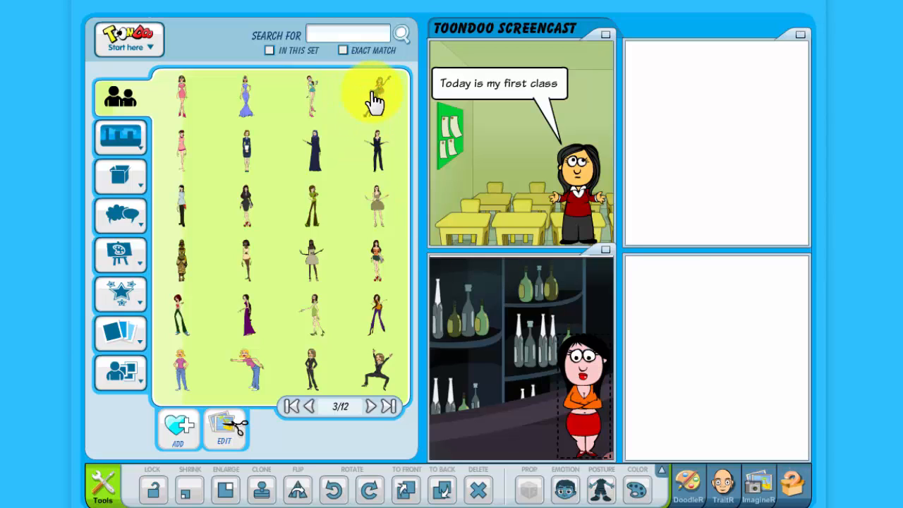
drag(373, 369, 503, 384)
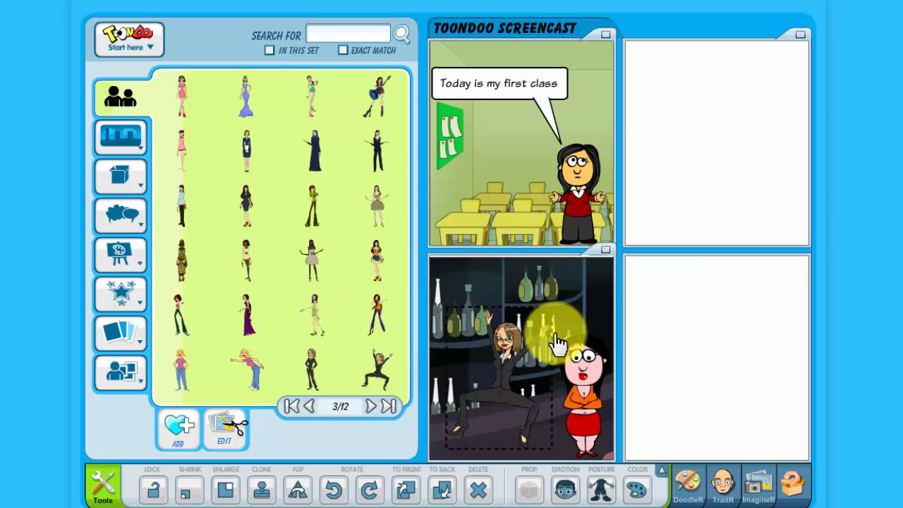
Shrink her four times, nudge her up slightly, and load the ENG speech bubble styles
click(189, 492)
click(189, 491)
click(190, 492)
click(189, 491)
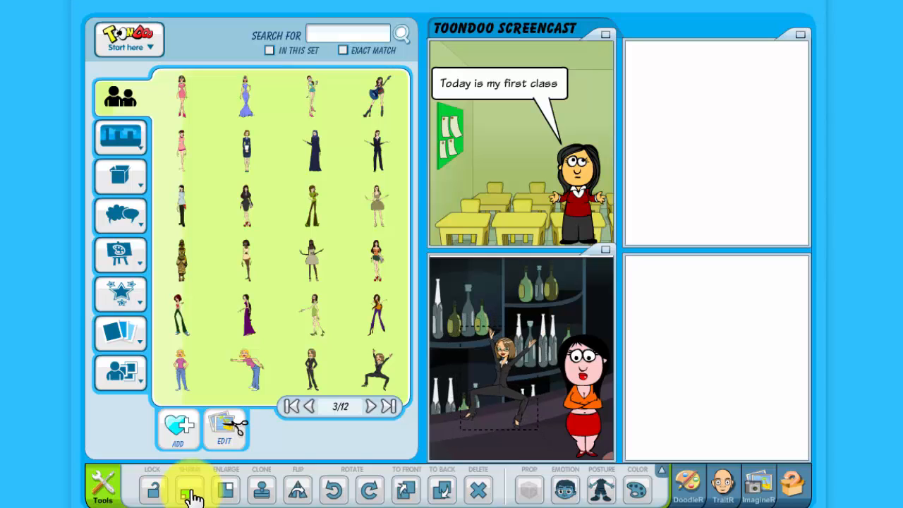
drag(484, 403, 486, 378)
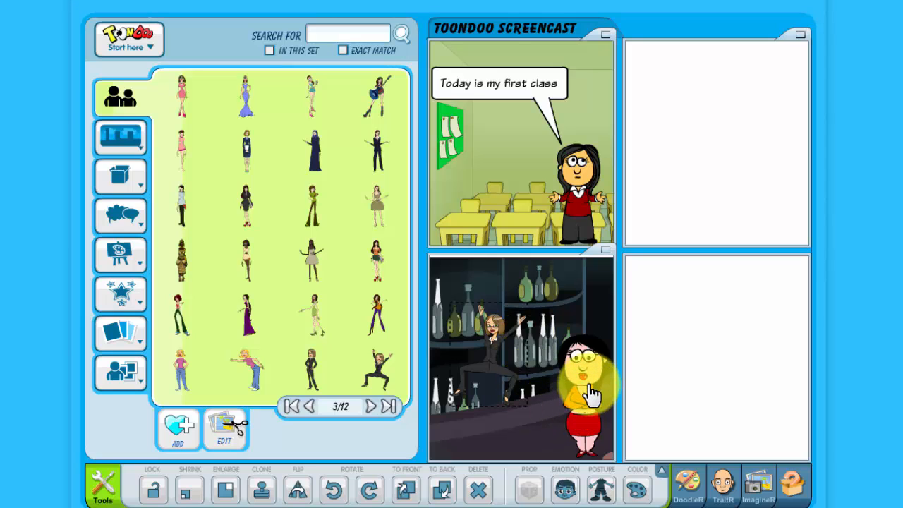
mouse_move(127, 227)
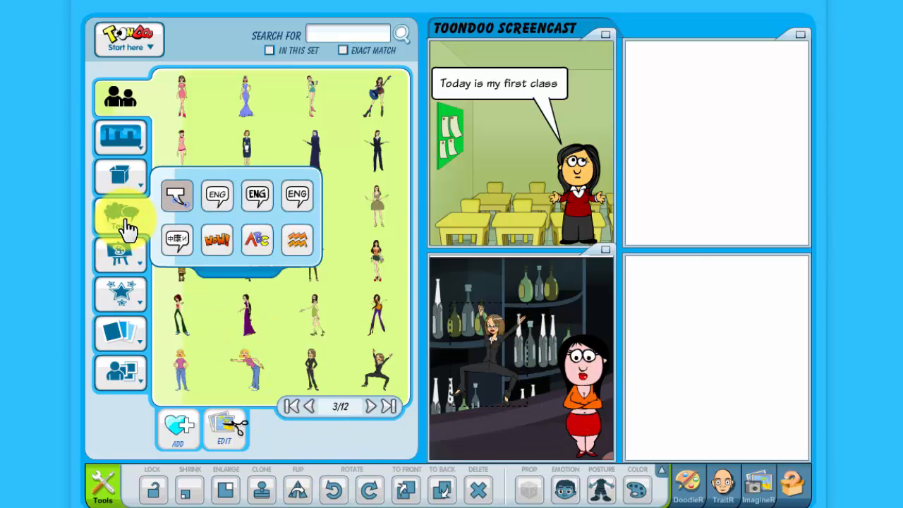
click(210, 203)
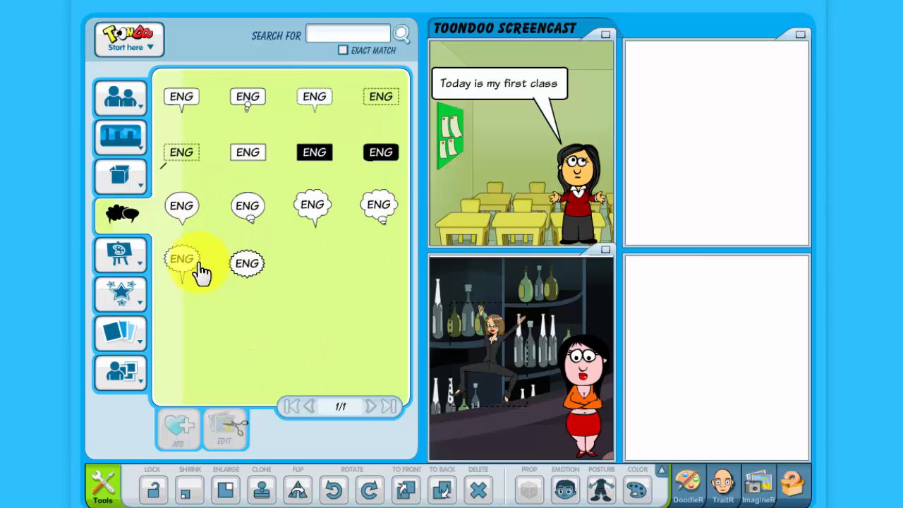
Drop an ENG thought bubble into the bar panel and shrink it above the woman in red
drag(250, 214, 570, 302)
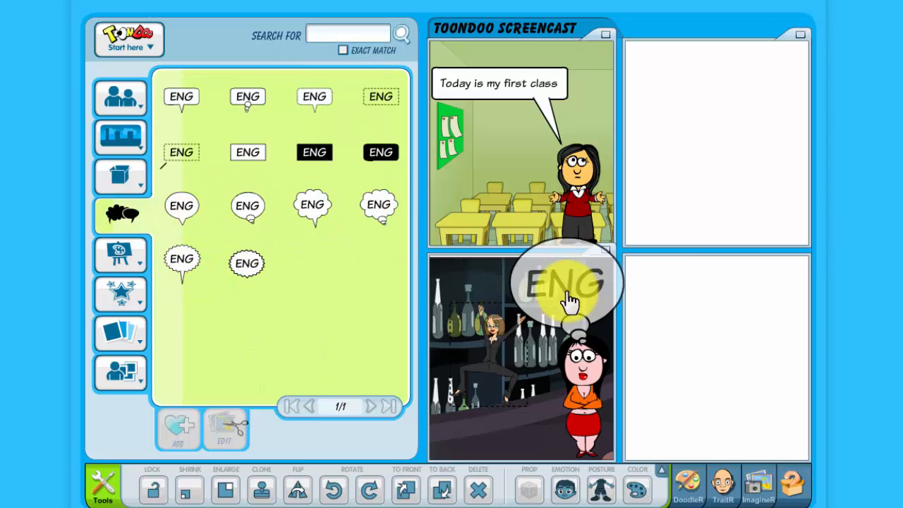
click(569, 305)
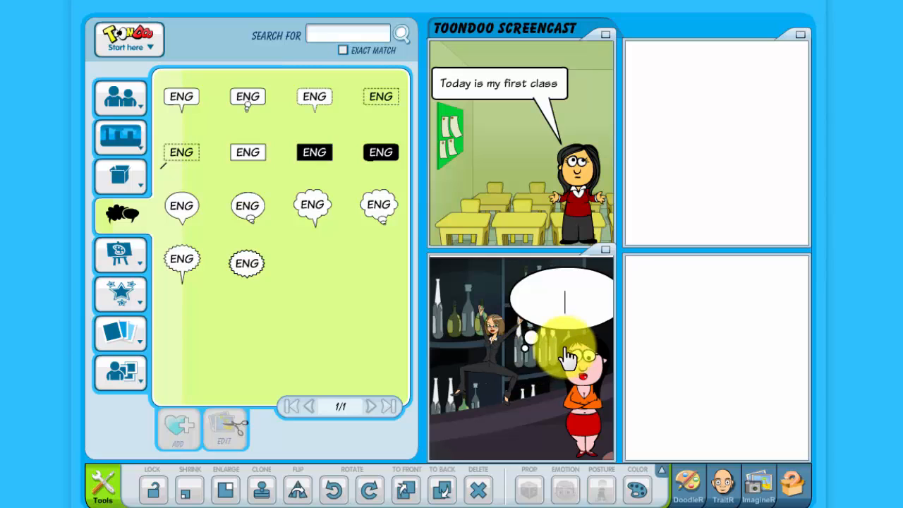
drag(563, 306, 548, 296)
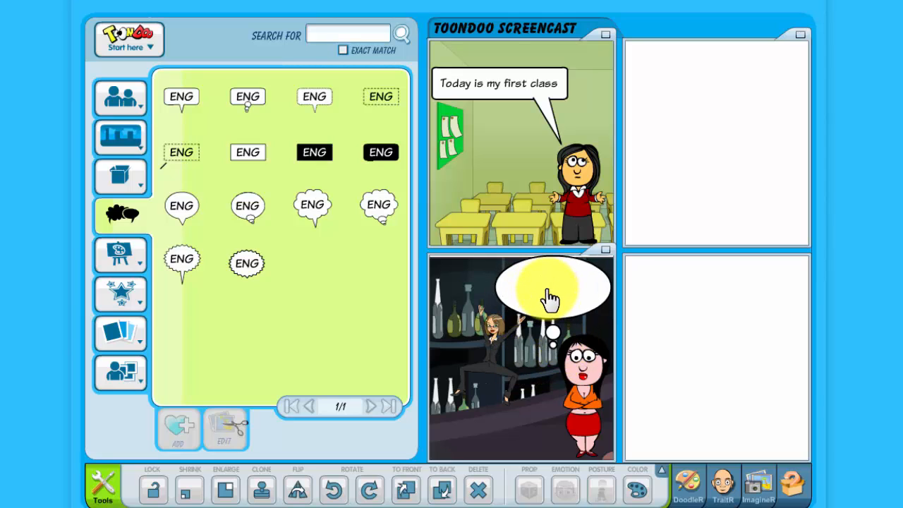
click(185, 492)
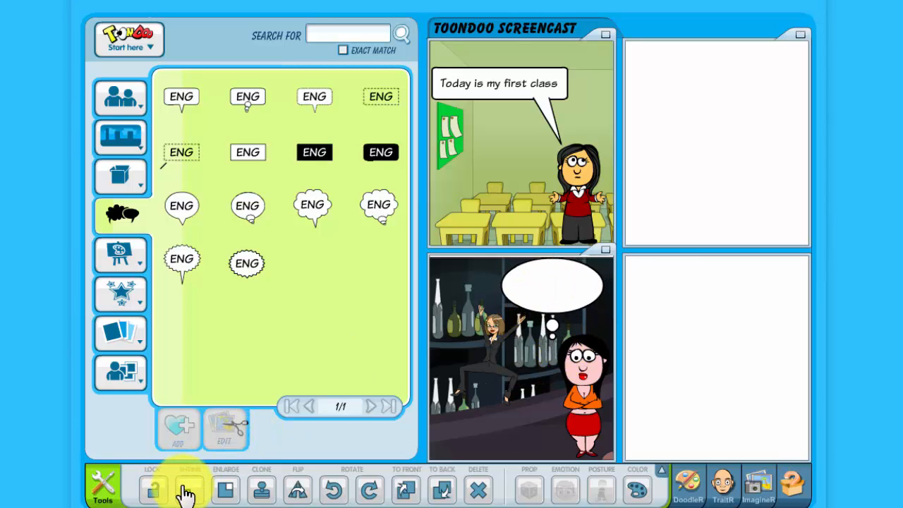
click(185, 491)
drag(550, 331, 577, 344)
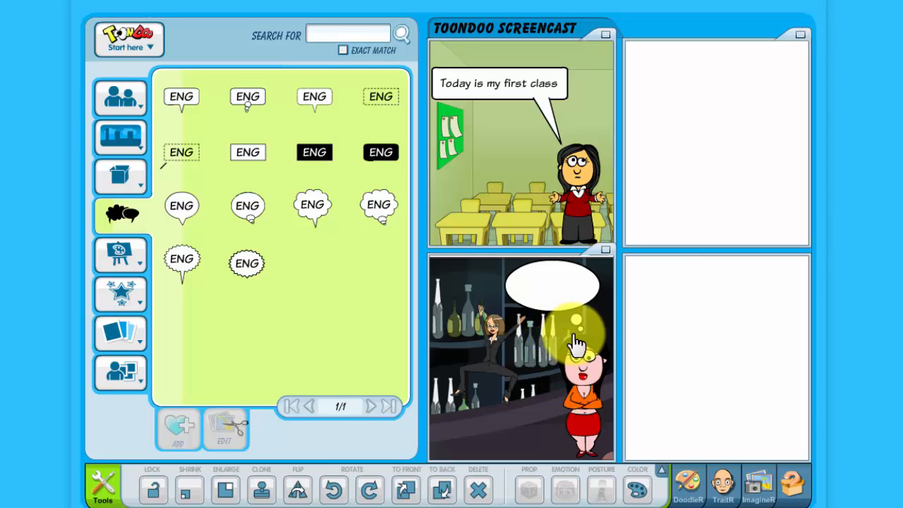
Write 'I should go home...' on two lines in the bubble and reposition it above her
click(554, 290)
text(should)
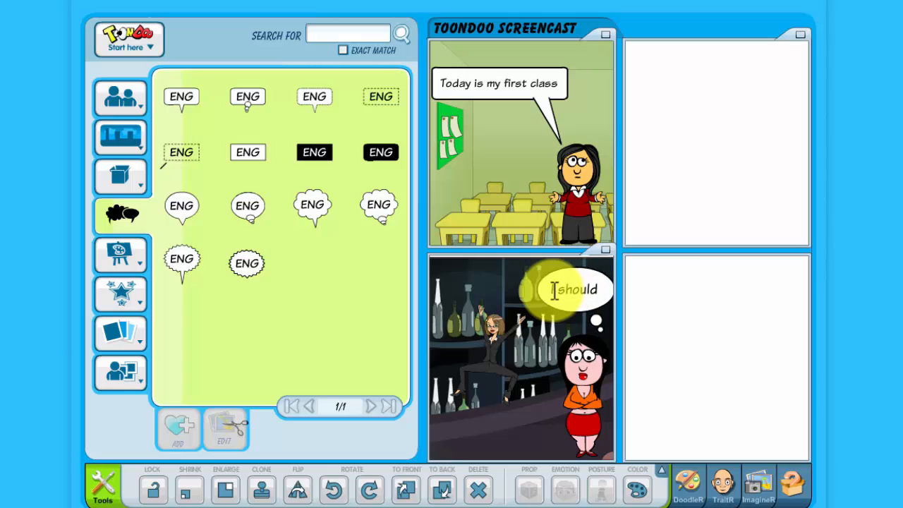
key(Return)
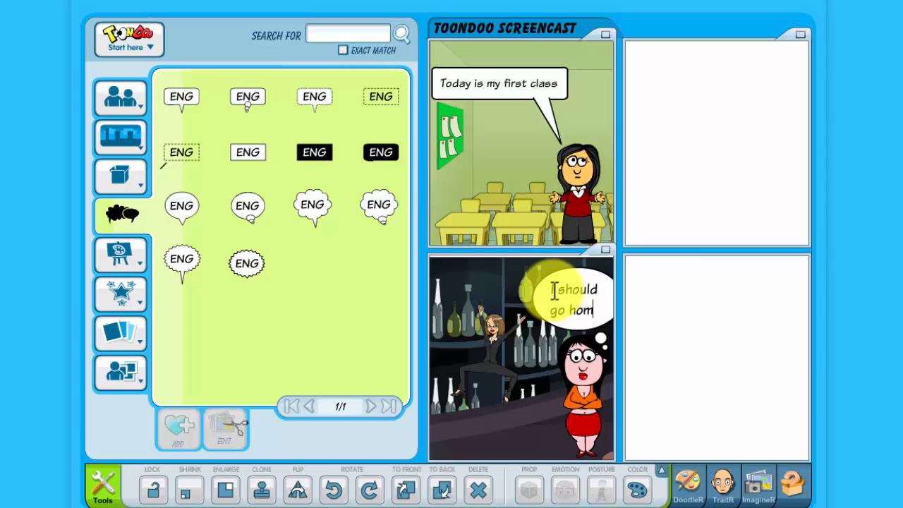
text(go home...)
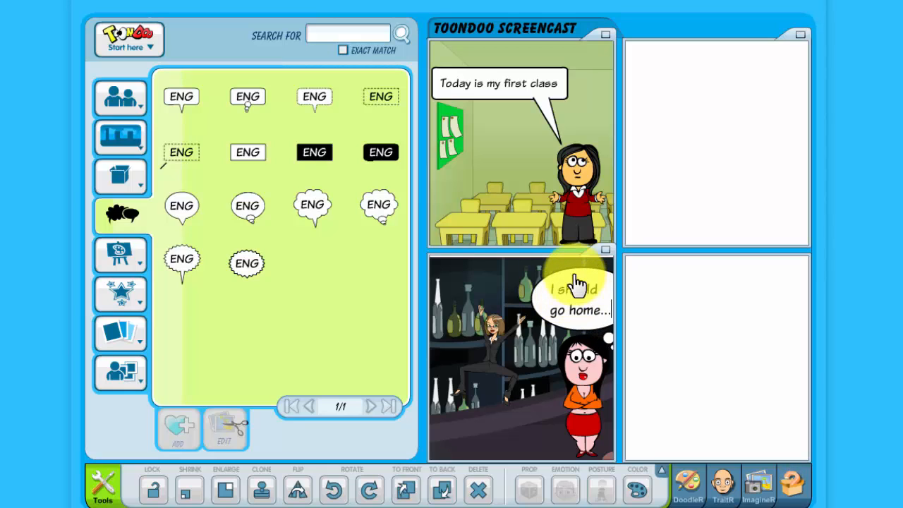
drag(575, 287, 539, 268)
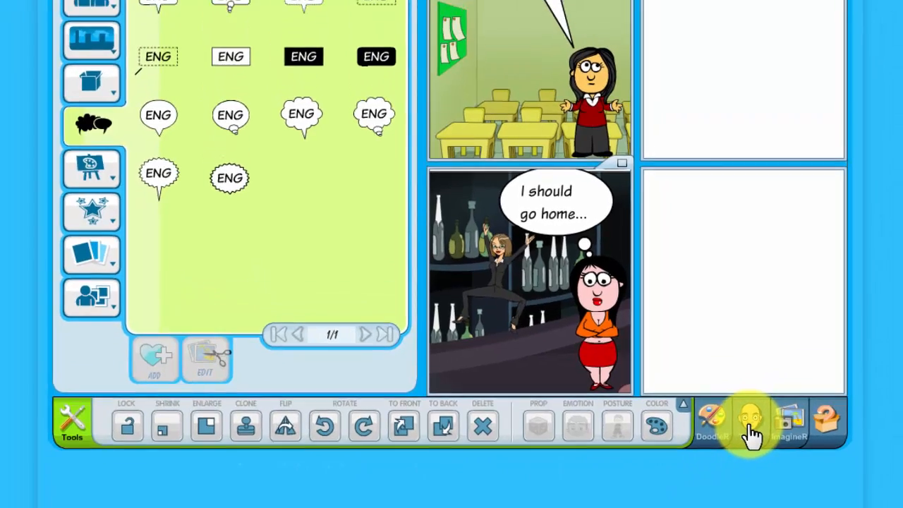
Open the TraitR character editor and turn and tilt the character's head slightly
click(751, 426)
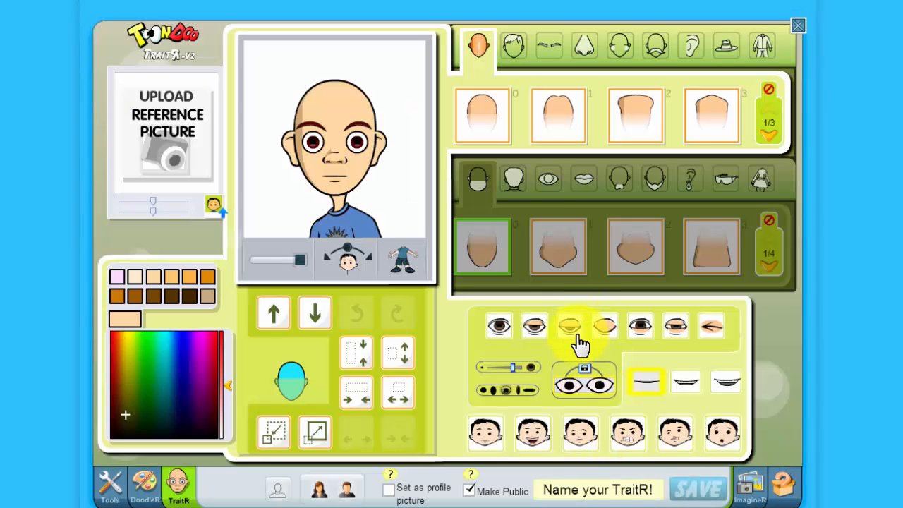
click(350, 260)
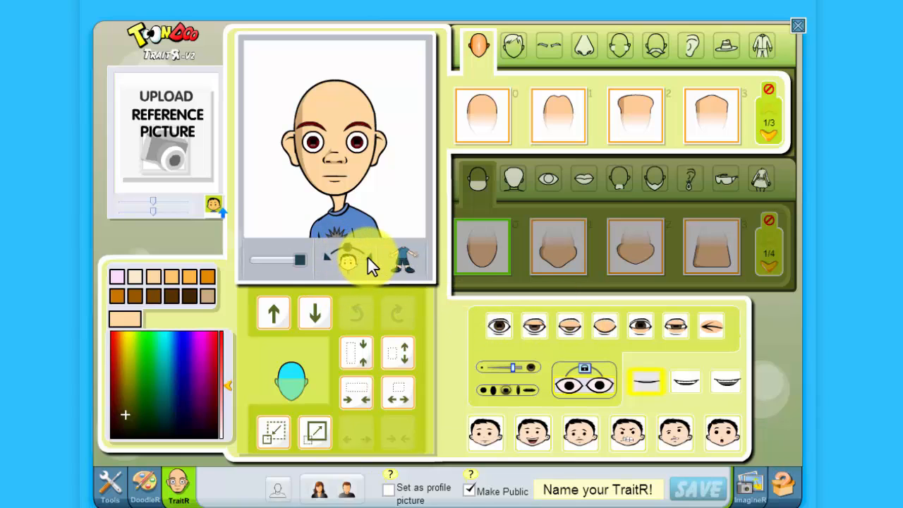
mouse_move(346, 256)
mouse_down()
mouse_move(359, 260)
mouse_move(346, 256)
mouse_up()
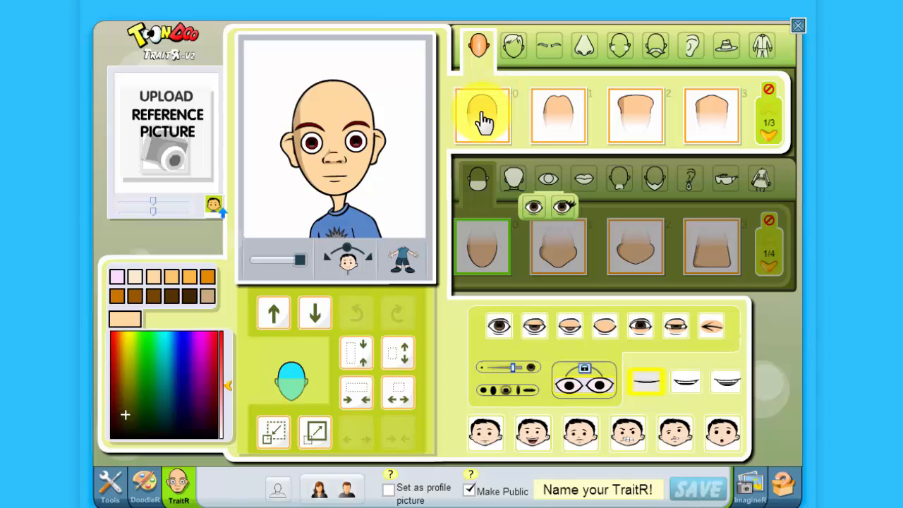
Give the character the red double-bun hairstyle from the next hair page
click(515, 180)
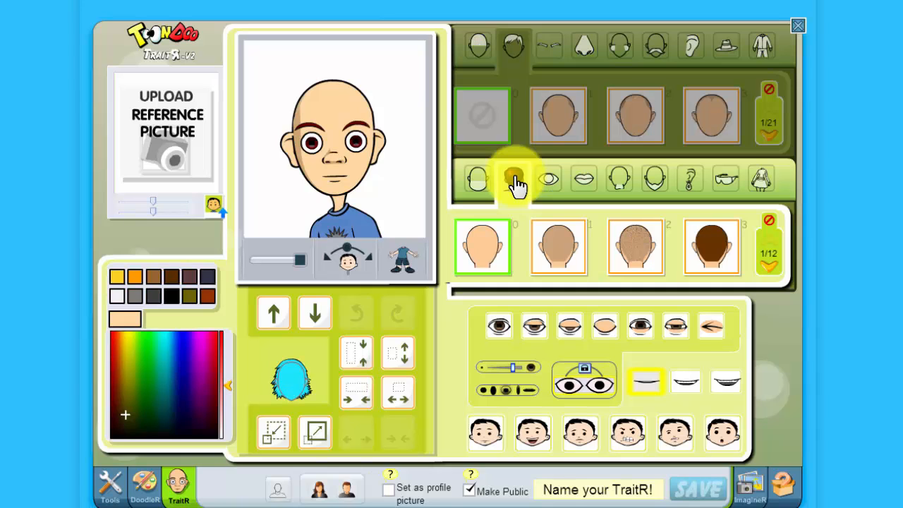
click(768, 274)
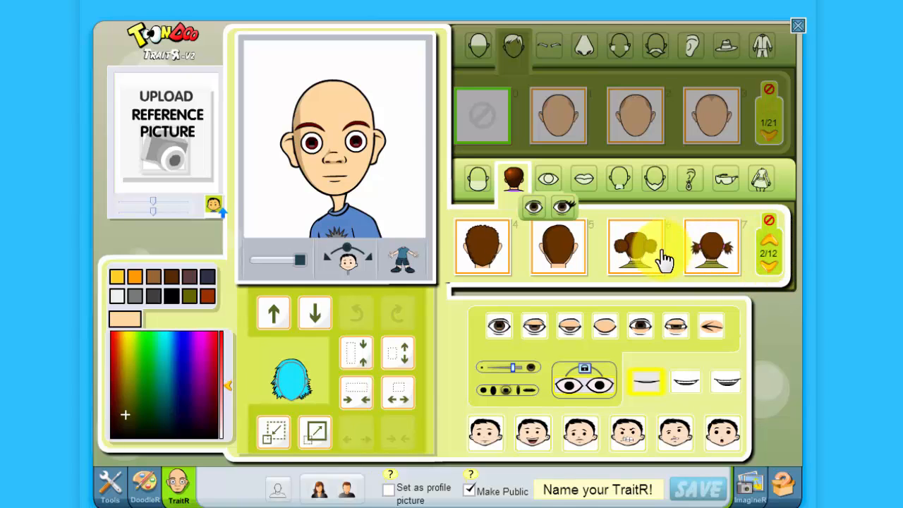
click(639, 259)
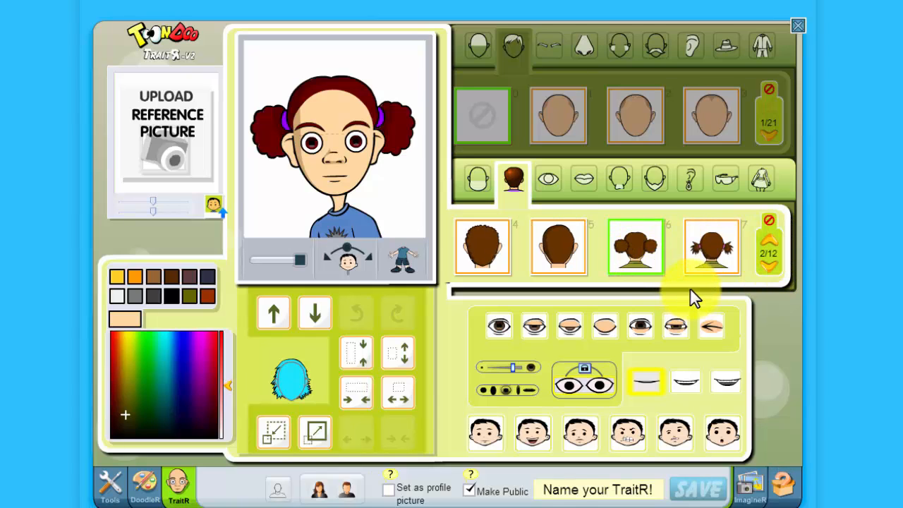
Choose eye tile 8, giving the character half-closed, droopy lidded eyes
click(548, 180)
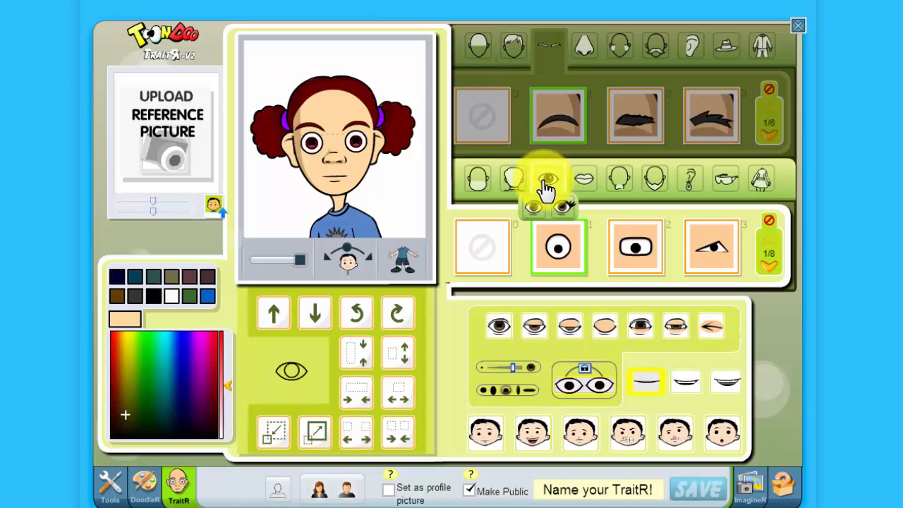
click(769, 270)
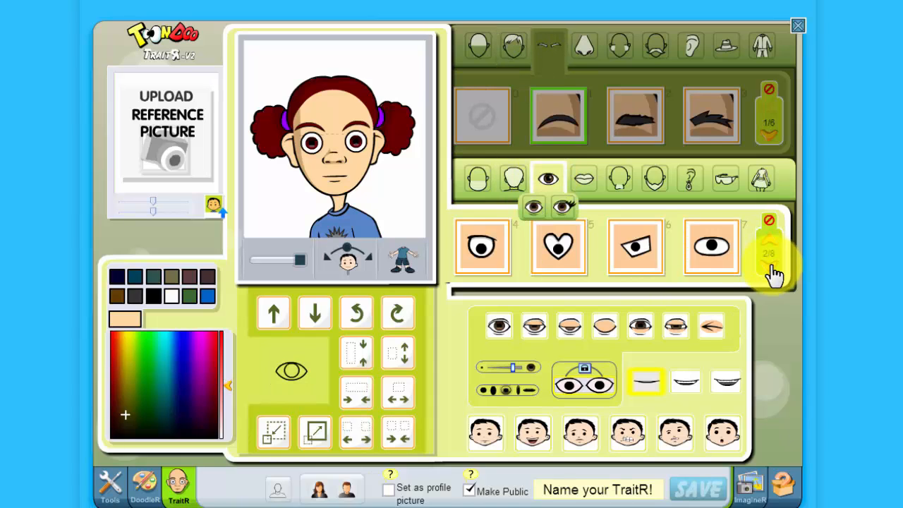
click(772, 272)
click(627, 252)
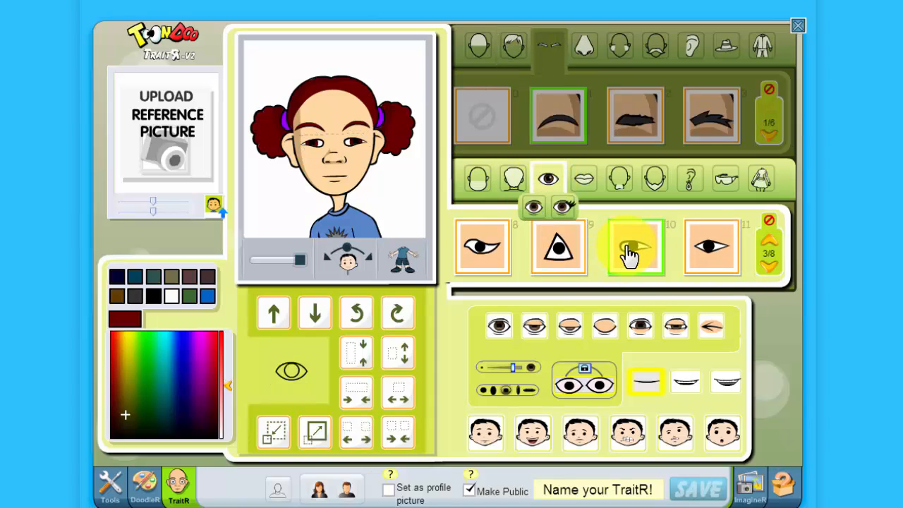
click(487, 254)
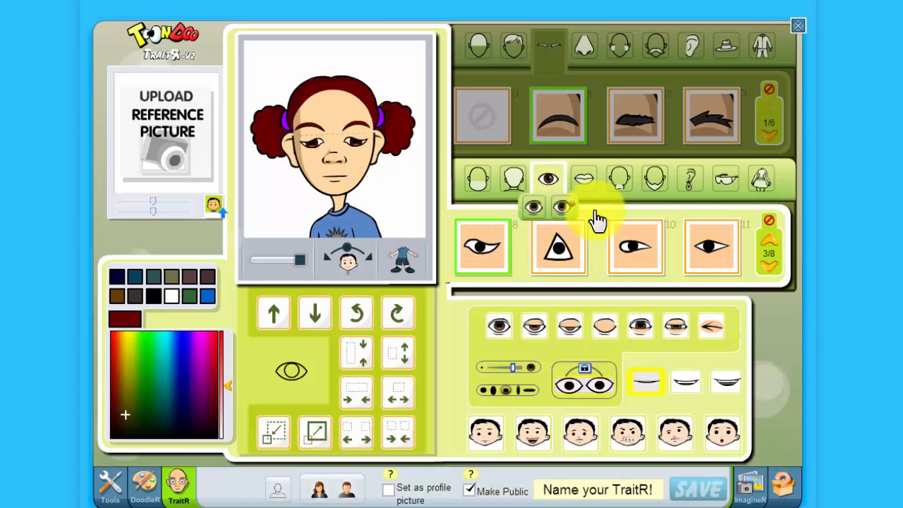
Add beard tile 10 from beard page 3/8, a short dark-red pointed goatee
click(655, 189)
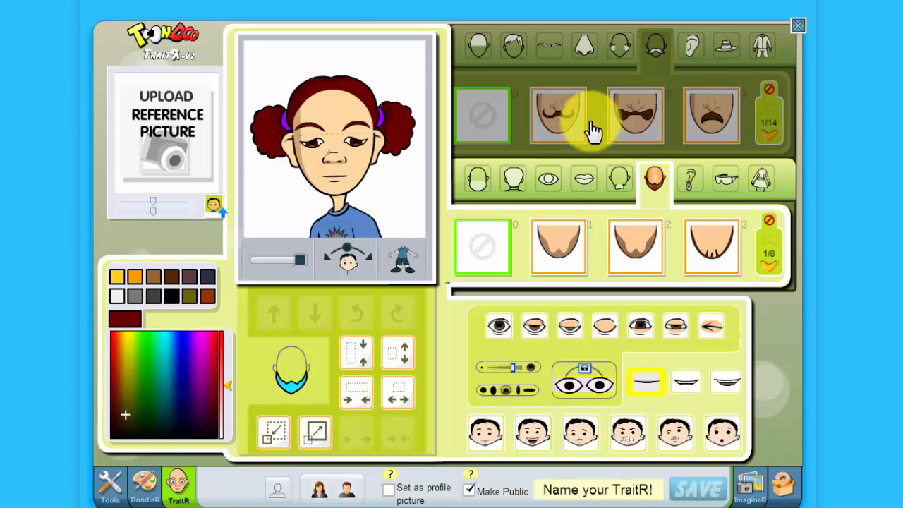
click(554, 125)
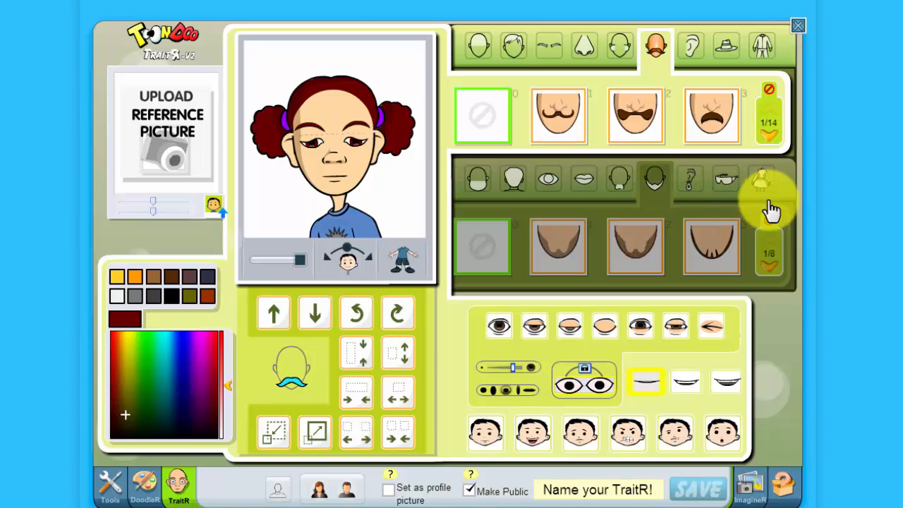
click(769, 268)
click(768, 268)
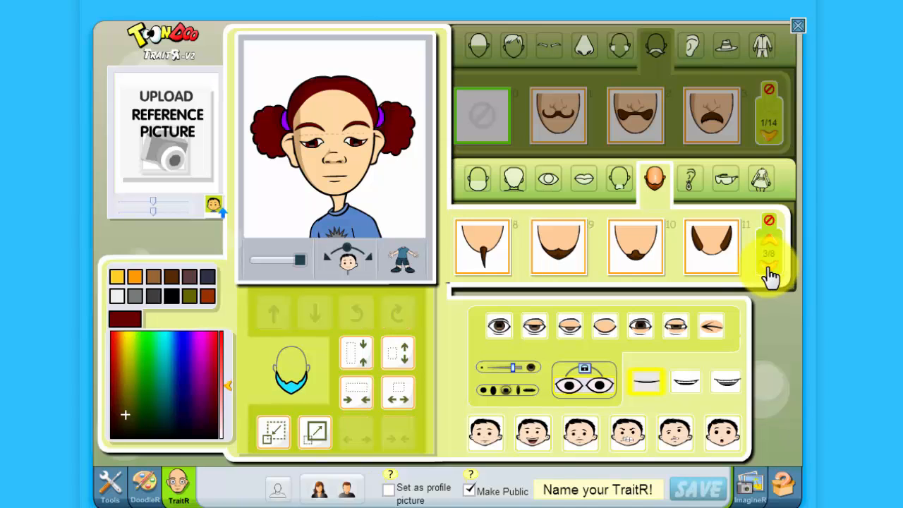
click(636, 253)
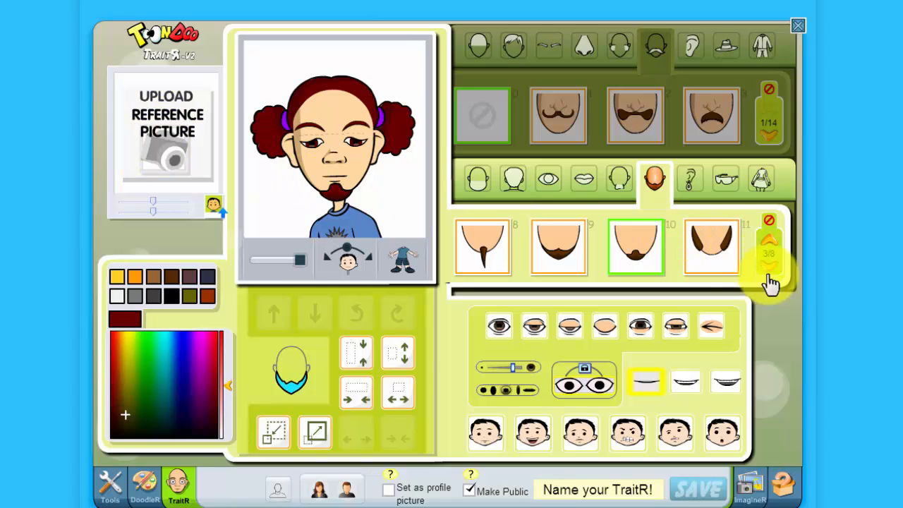
Use the Tools button to go back to the comic editor with the classroom and bar panels
click(111, 492)
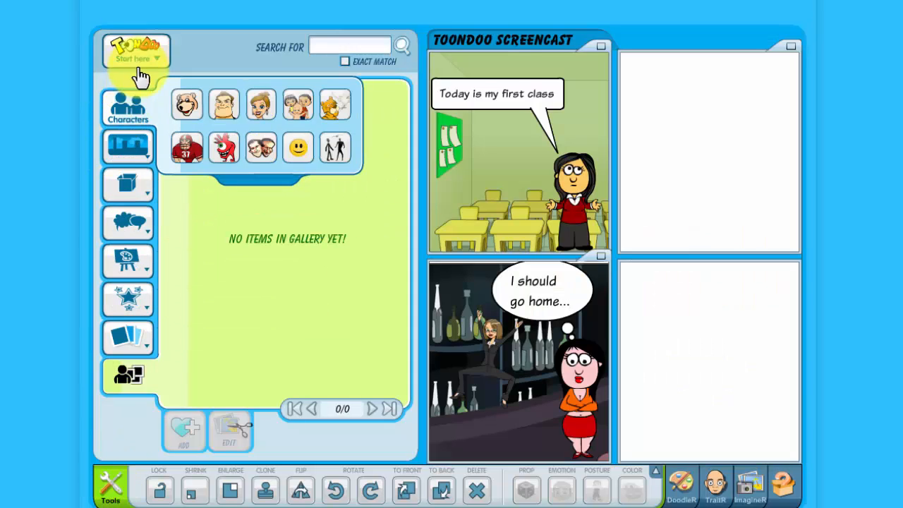
mouse_move(138, 69)
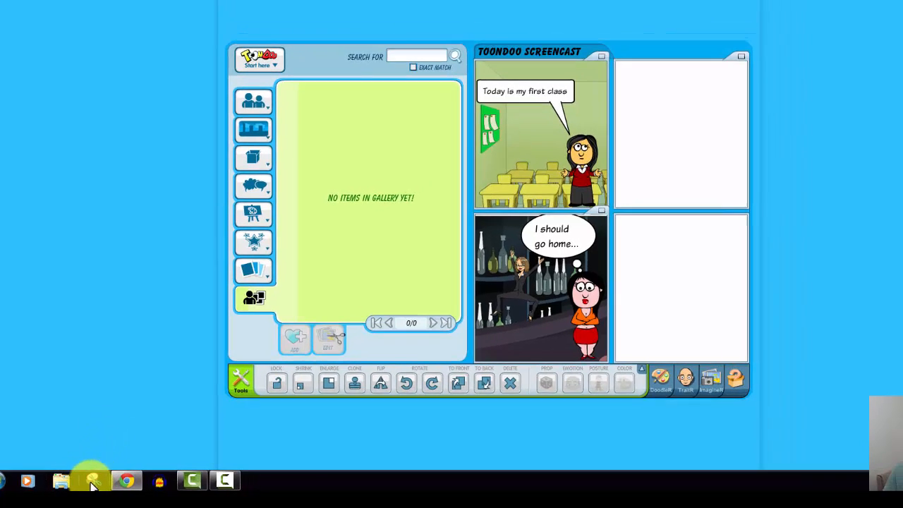
Snip a rectangle around the comic strip in Snipping Tool and choose File > Save As
click(84, 484)
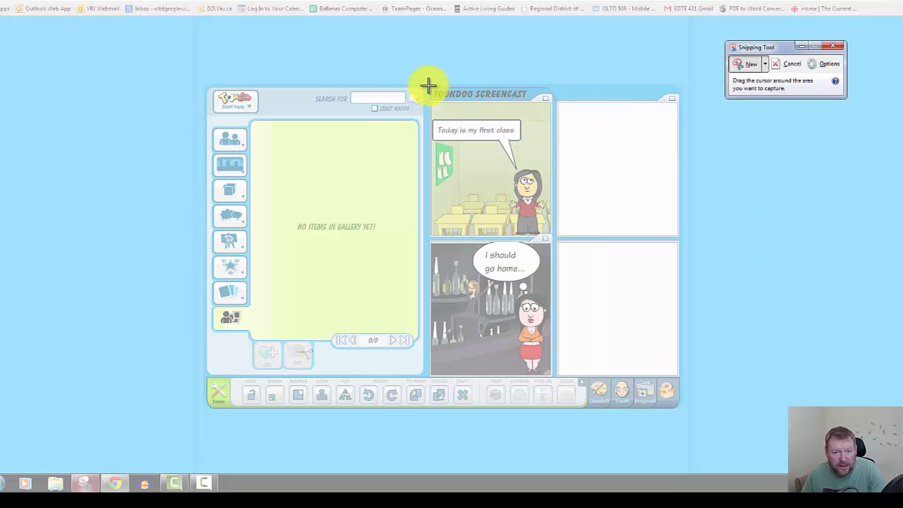
drag(428, 86, 681, 377)
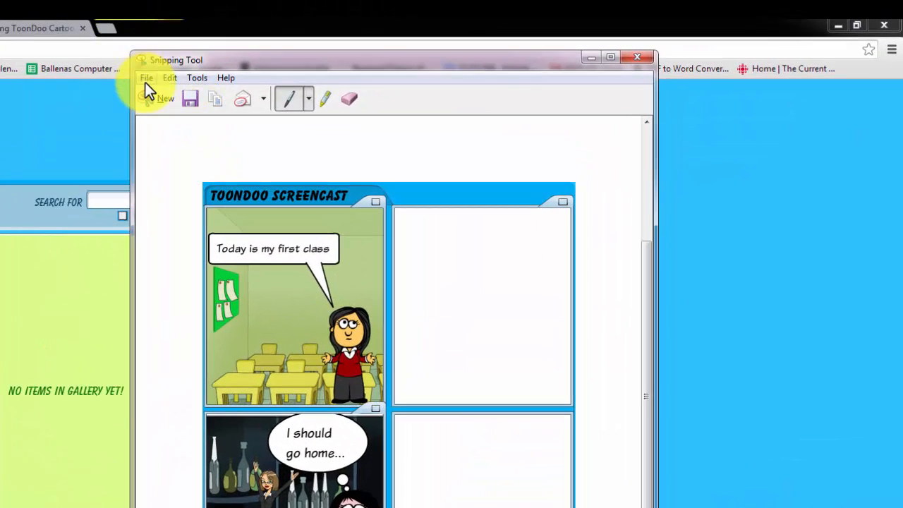
click(145, 80)
click(155, 113)
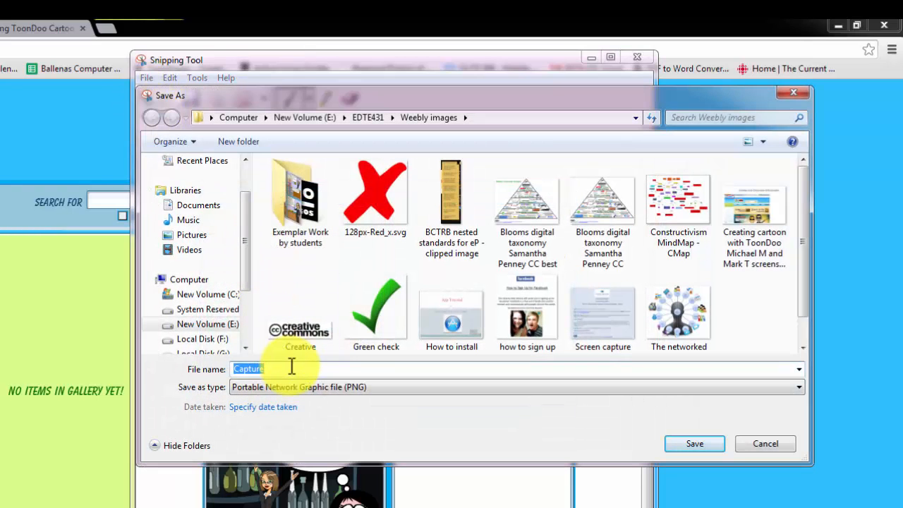
Save the snip to the Desktop as PNG named 'Toondoo capture'
text(Toondoo c)
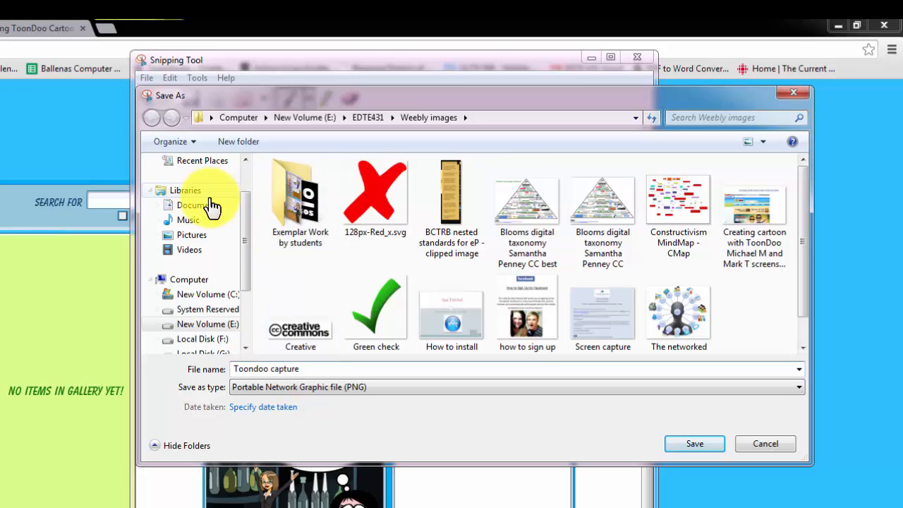
scroll(244, 204, up, 1)
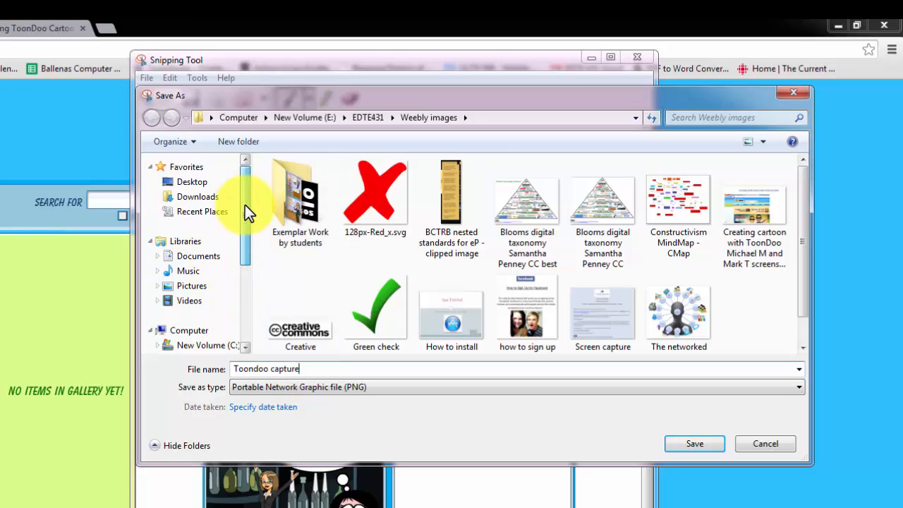
click(189, 182)
click(689, 443)
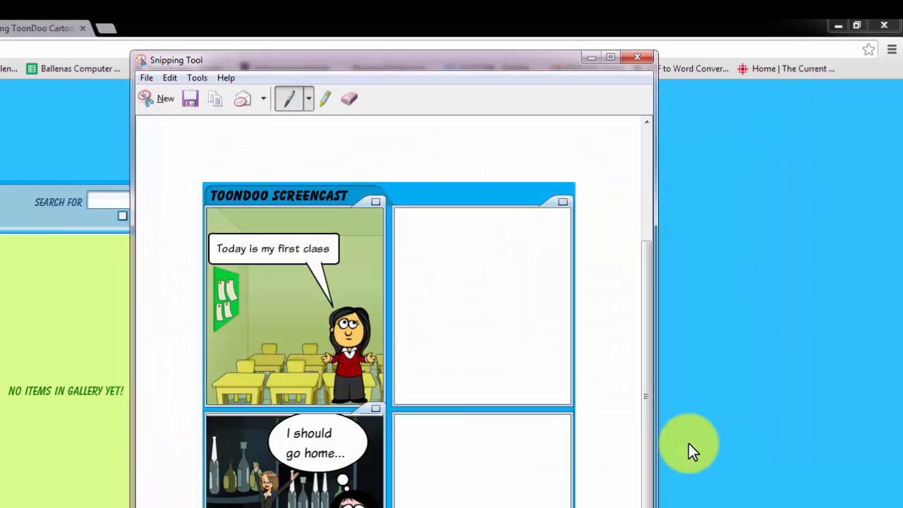